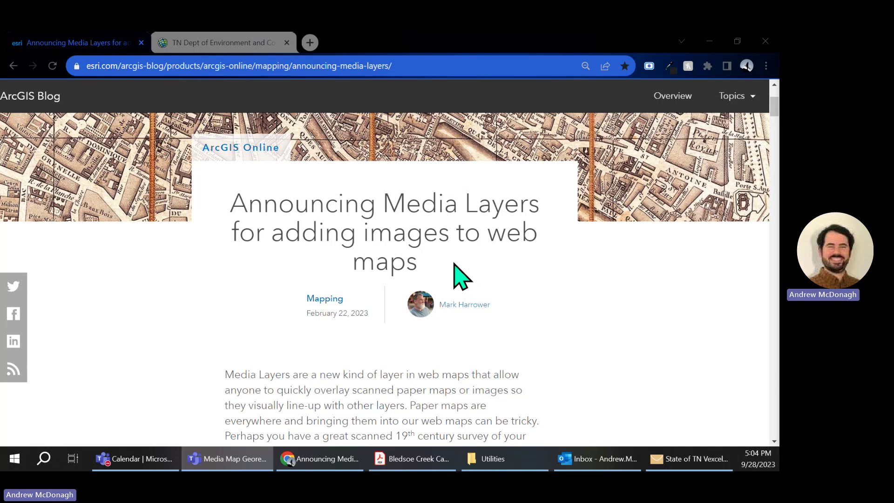
Bring the Utilities folder window forward and list its files in Details view
scroll(459, 276, "down", 10)
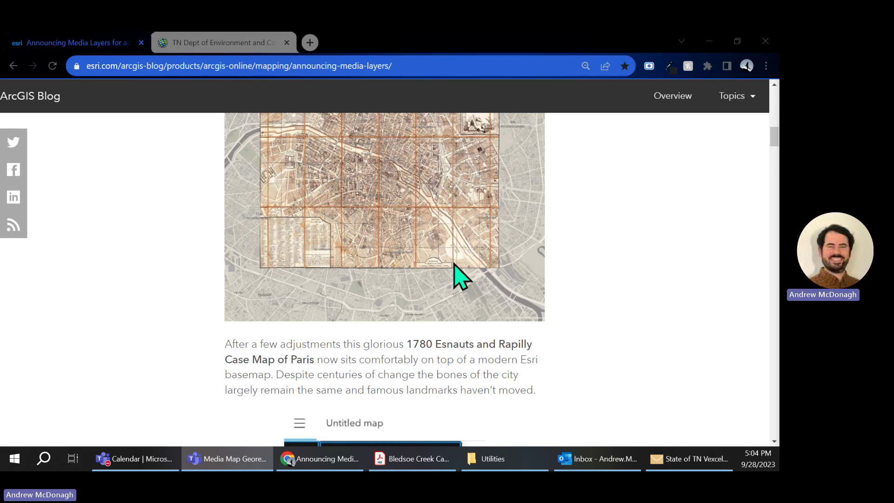
scroll(454, 263, "down", 5)
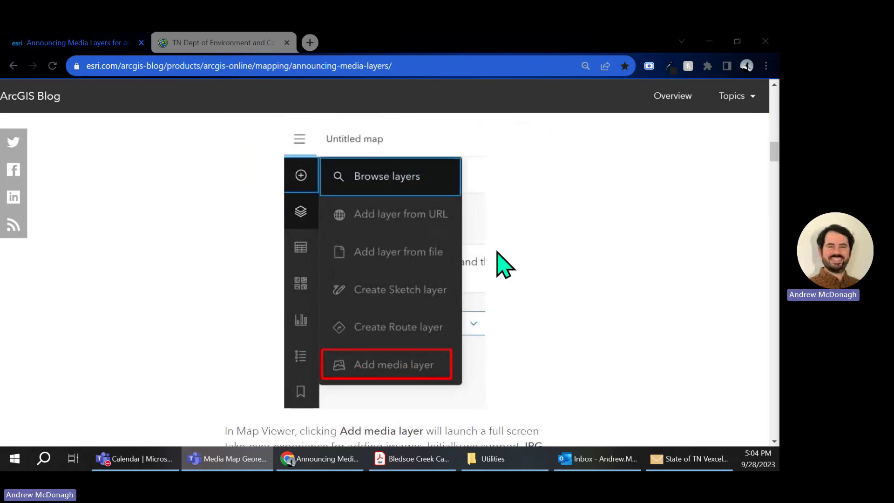
scroll(500, 265, "down", 3)
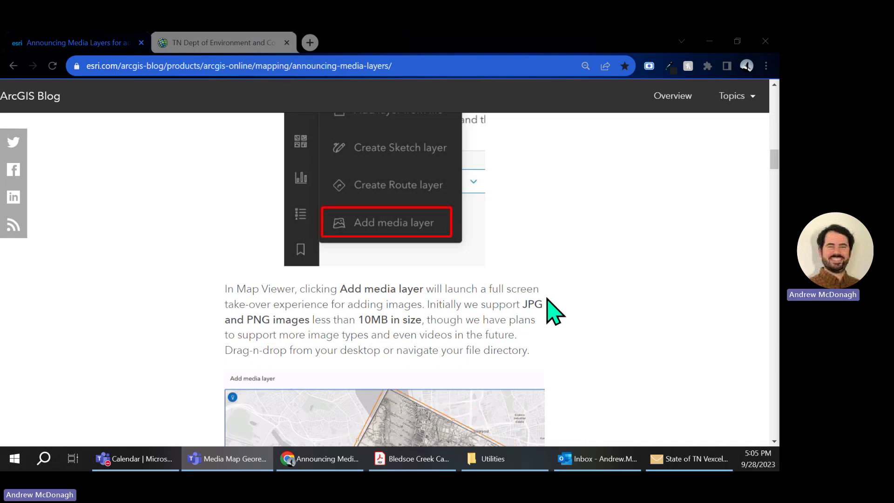
left_click(497, 468)
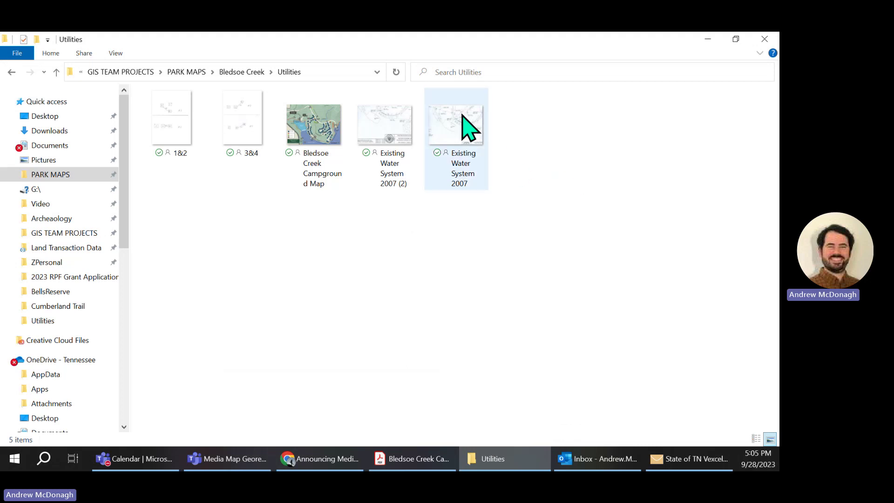
right_click(535, 138)
mouse_move(568, 146)
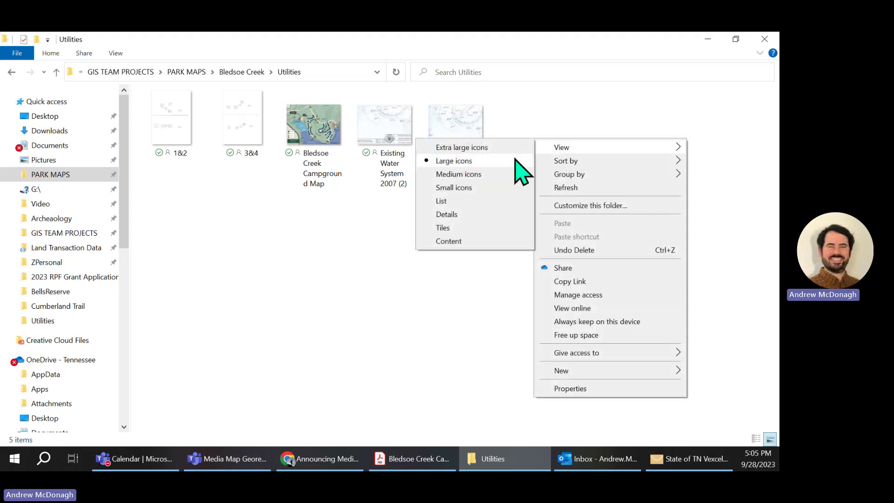
left_click(467, 215)
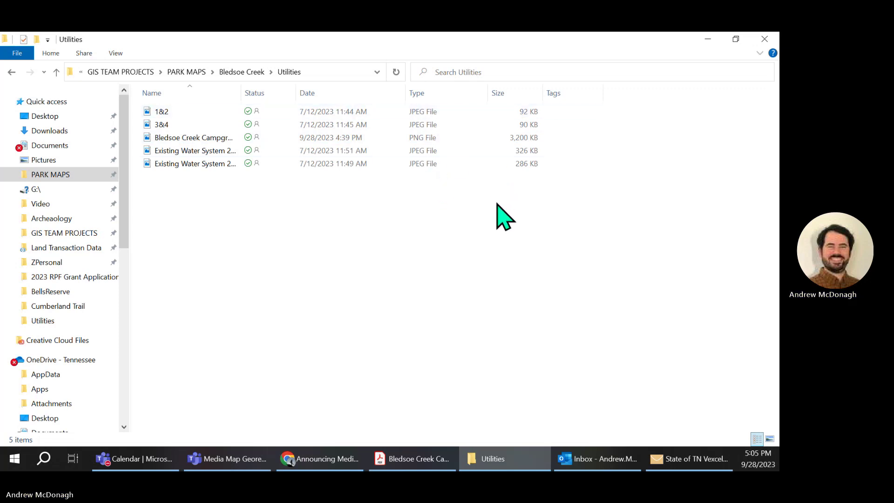
Switch the Utilities folder back to Large icons view to show the map thumbnails
right_click(496, 187)
mouse_move(541, 196)
left_click(698, 210)
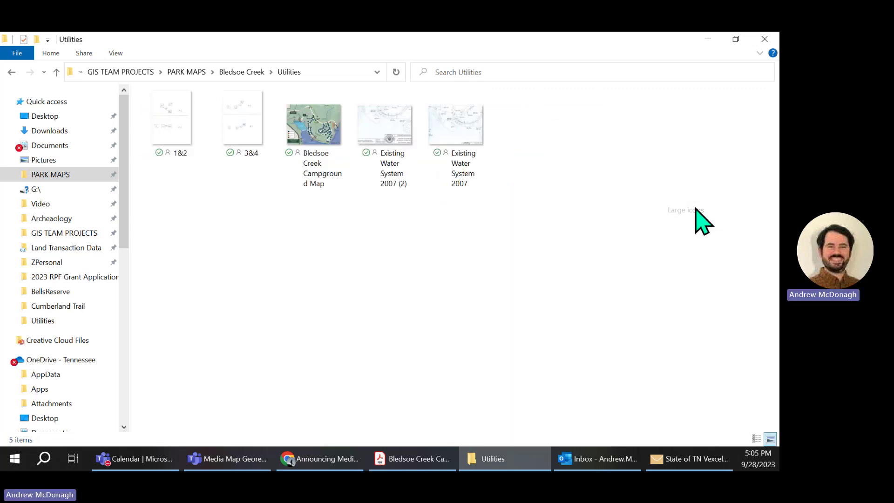
mouse_move(316, 144)
left_click(423, 459)
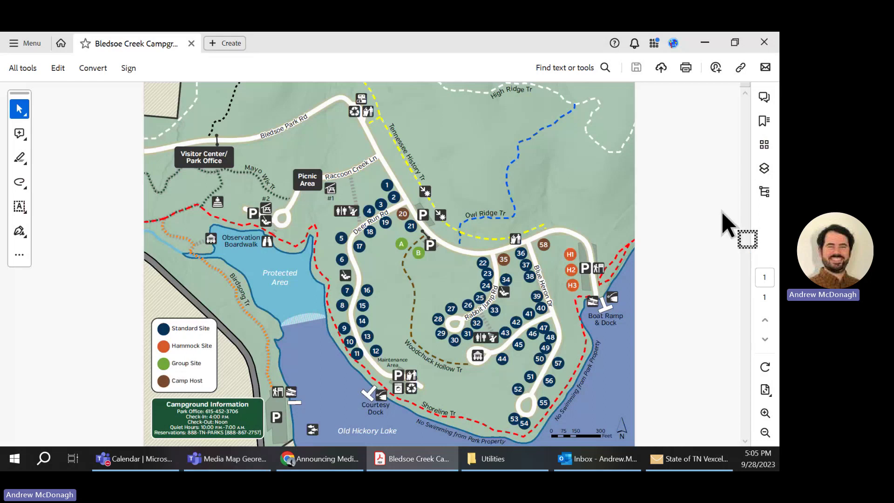
left_click(93, 68)
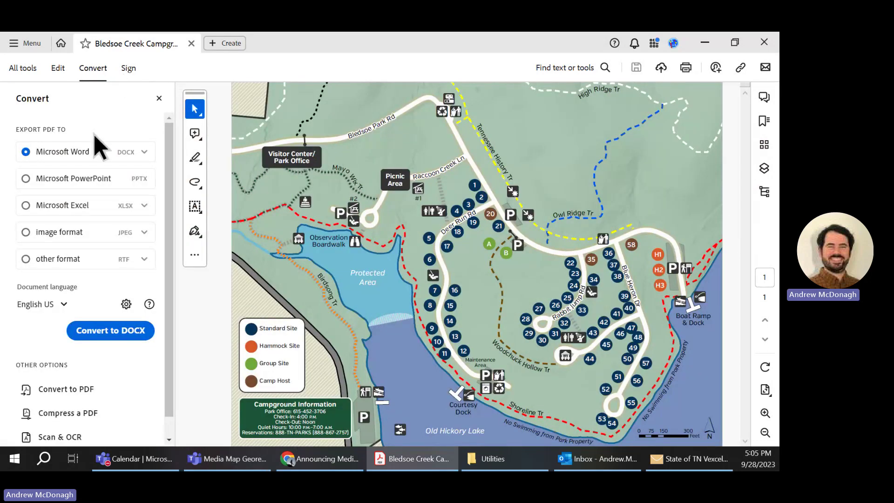
left_click(135, 234)
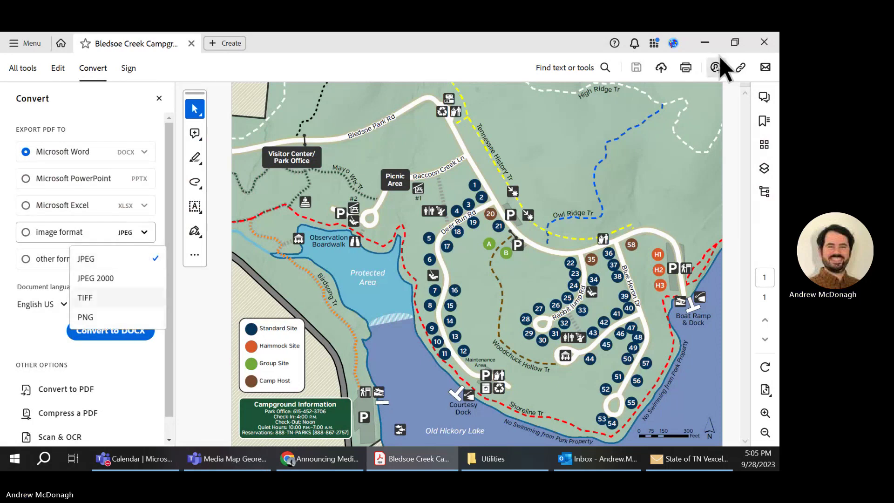
left_click(704, 42)
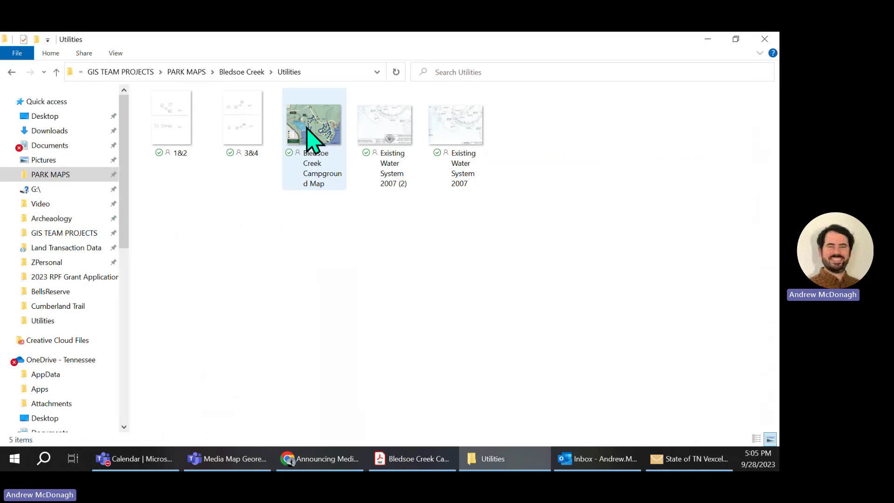
Show the Utilities folder in Details view to check file types and sizes, then return to the browser
right_click(510, 225)
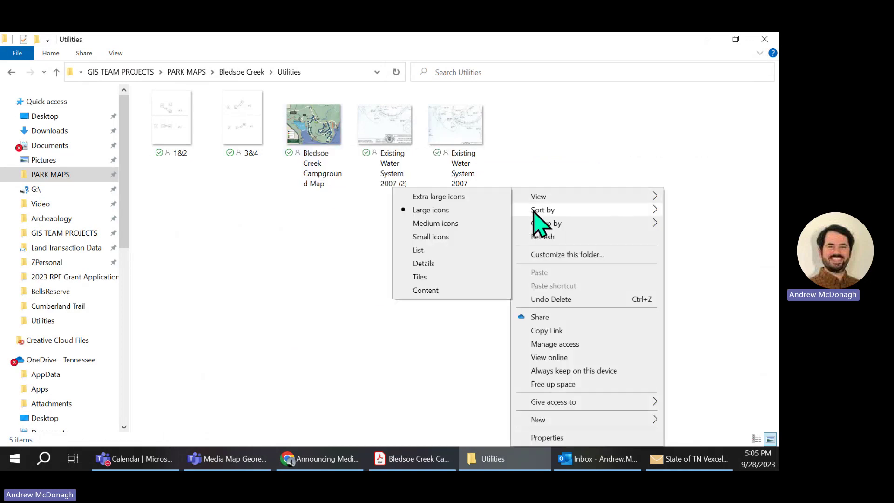
left_click(425, 263)
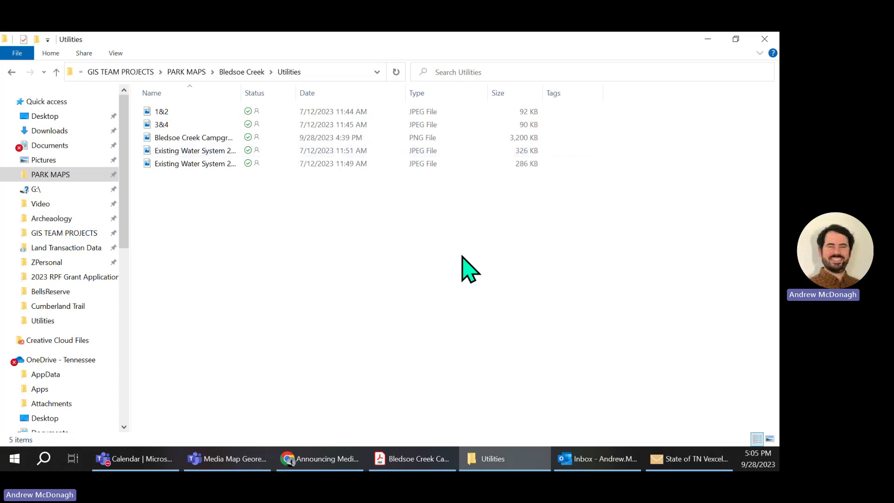
left_click(316, 465)
From the TN Dept of Environment and Conservation ArcGIS Online home page, start a new map in Map Viewer
left_click(203, 43)
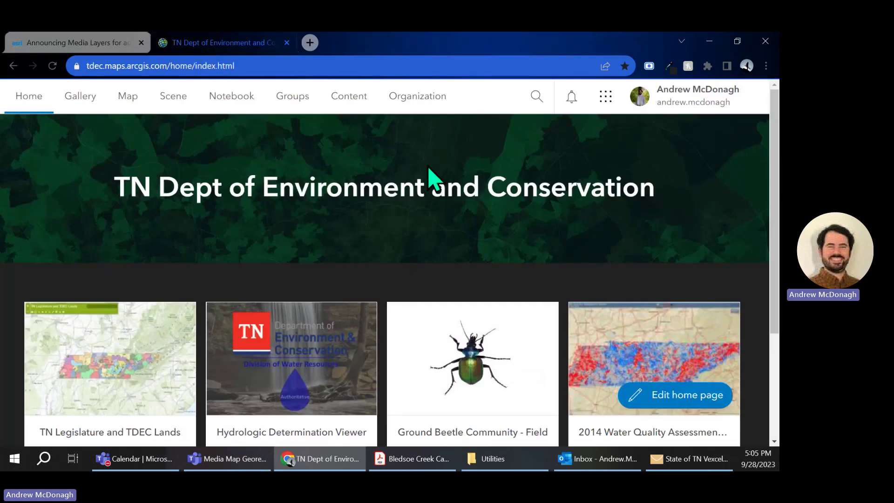
left_click(694, 119)
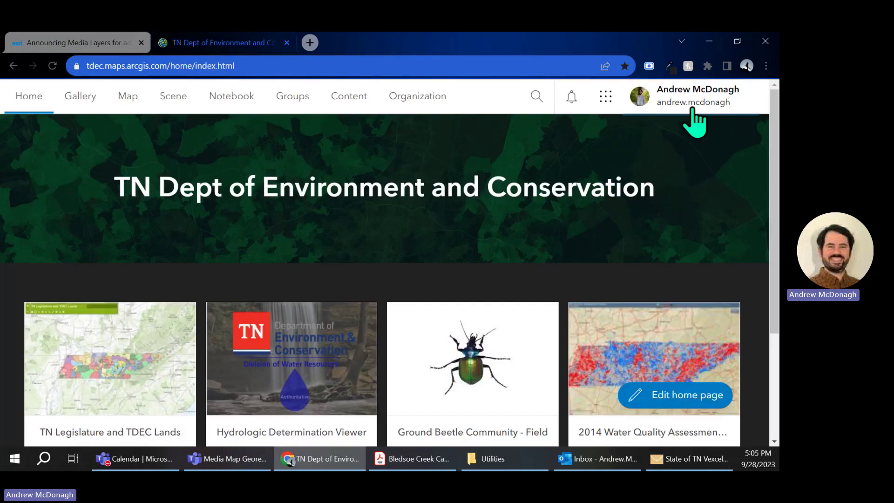
left_click(131, 100)
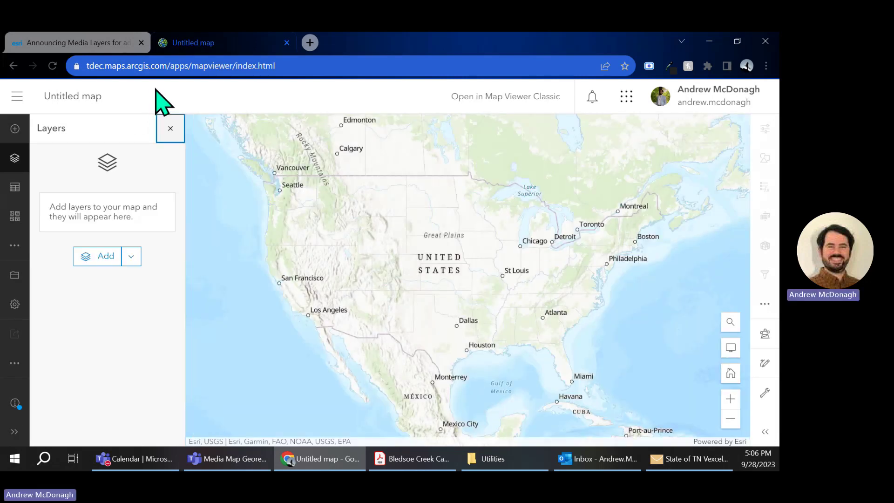
Look through the Save and open menu options, then close the menu
left_click(13, 275)
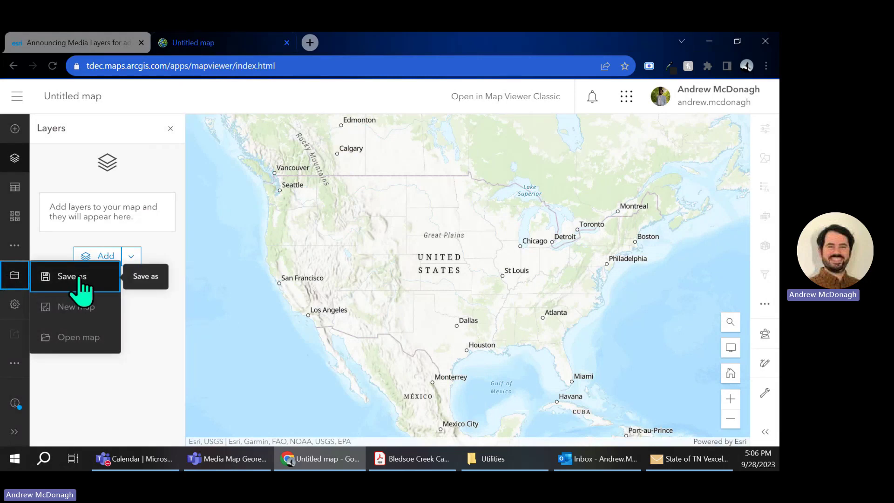
left_click(21, 285)
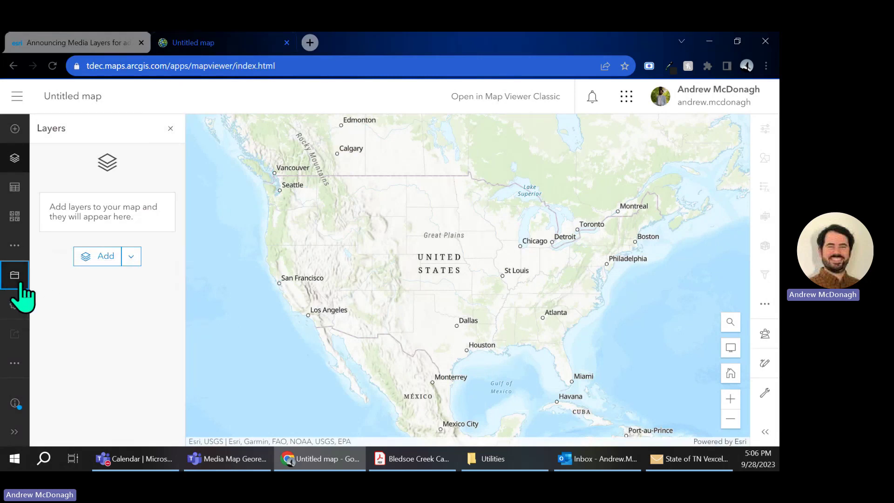
left_click(20, 284)
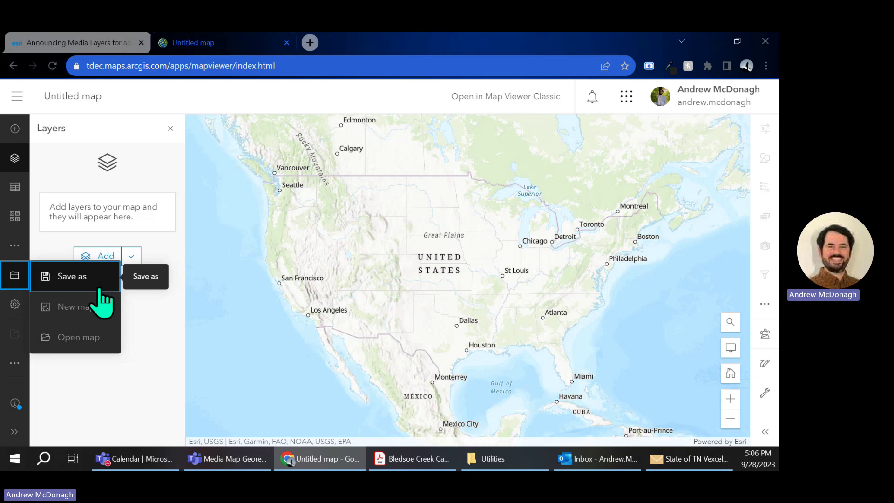
left_click(149, 319)
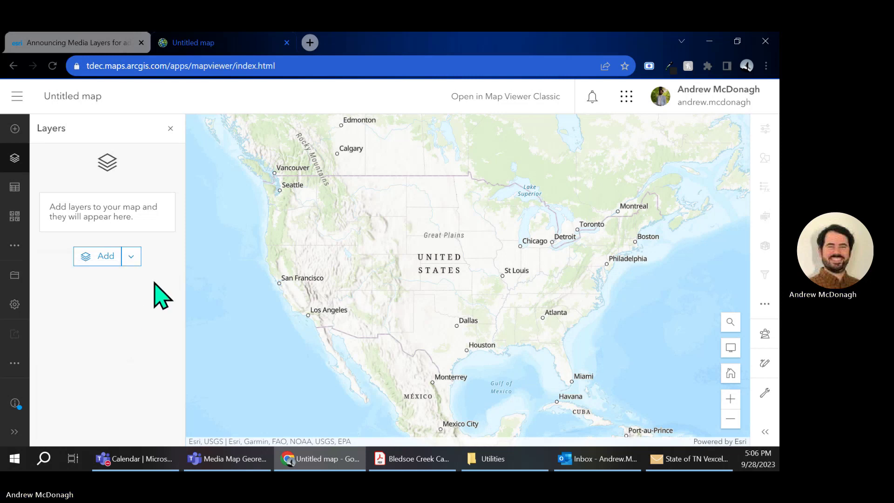
Display the Layers panel's list of add-layer options, including Add media layer
left_click(131, 257)
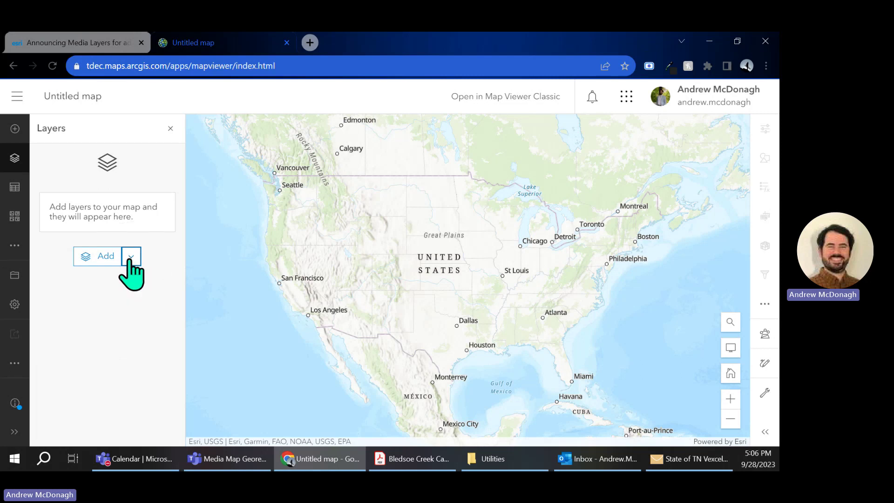
left_click(131, 257)
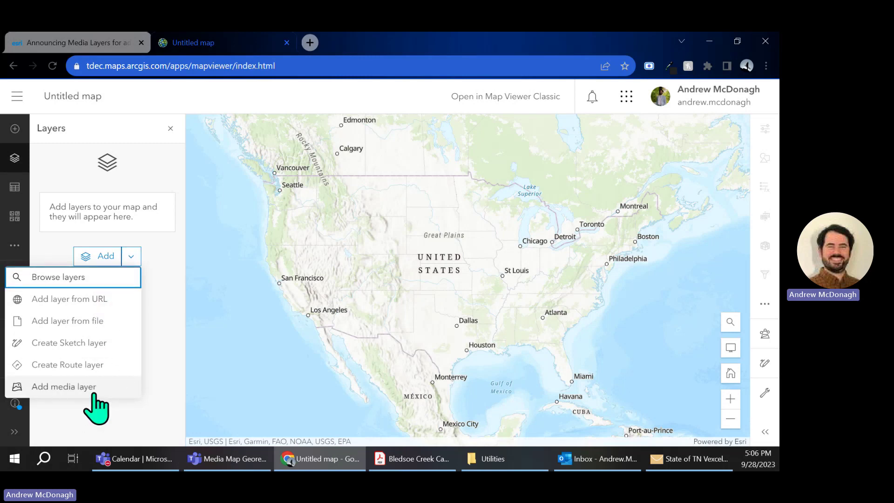
left_click(131, 256)
left_click(14, 158)
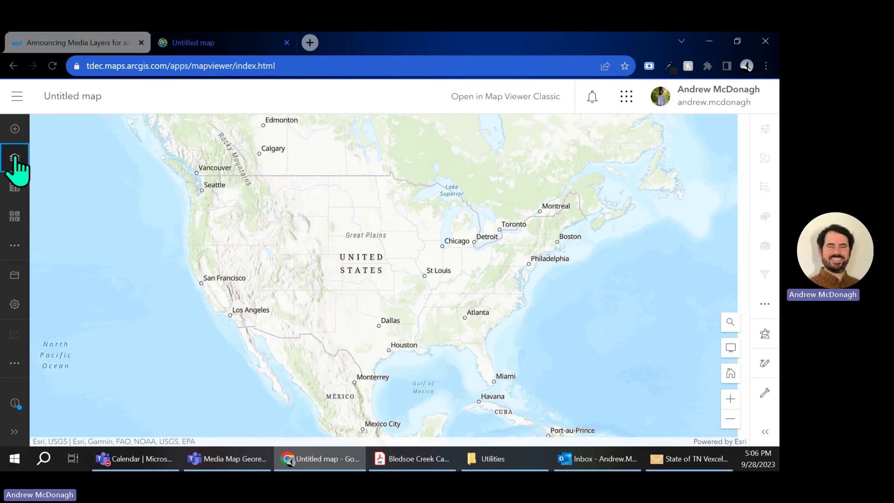
left_click(15, 158)
left_click(130, 257)
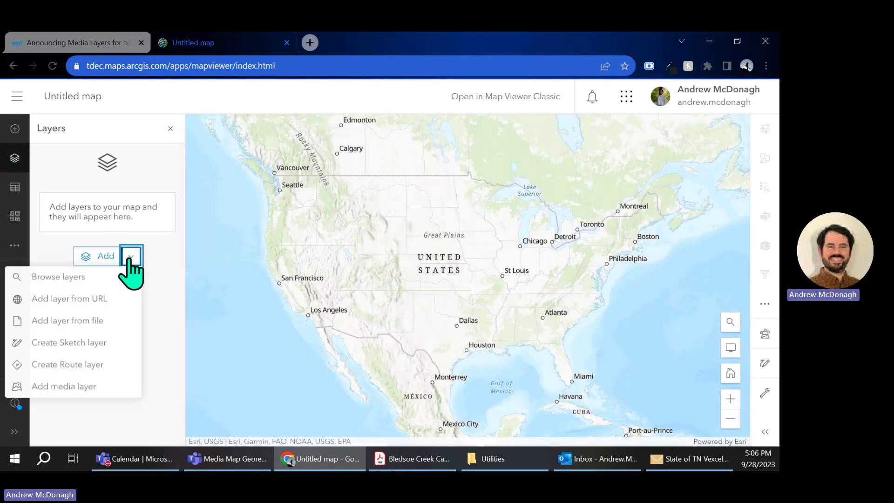
Add the Bledsoe Creek campground PNG from the Utilities folder as a media layer
left_click(102, 388)
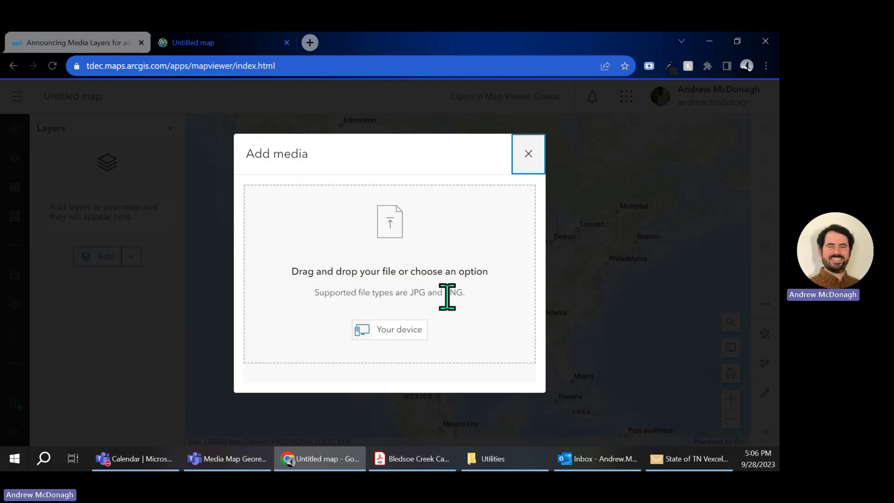
left_click(489, 459)
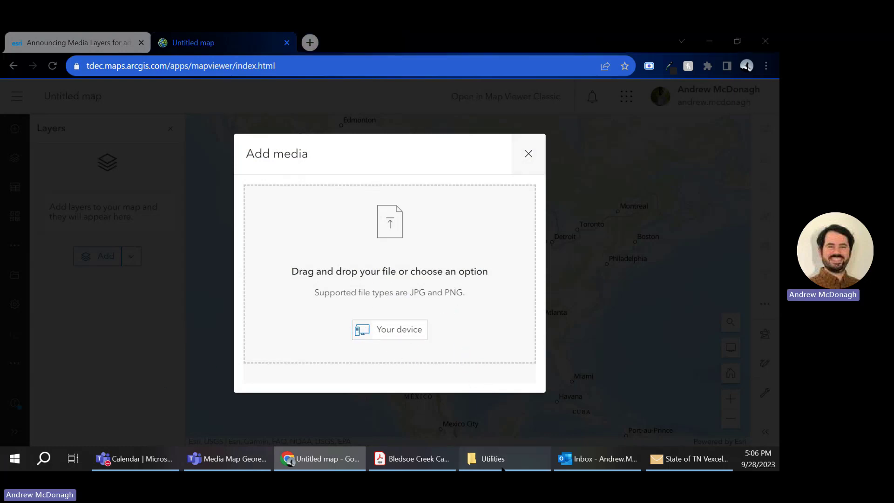
left_click_drag(214, 138, 367, 303)
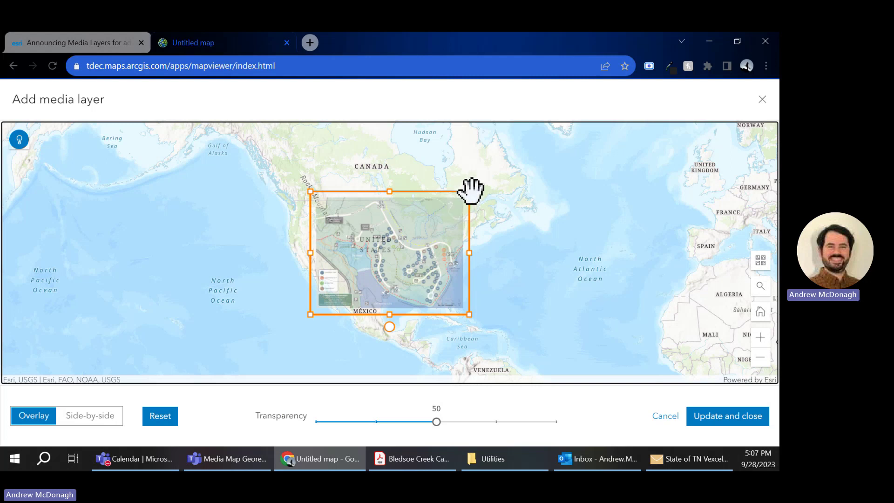
Scale the campground image down and move it over Nashville, Tennessee
left_click_drag(465, 191, 457, 208)
key("ctrl+z")
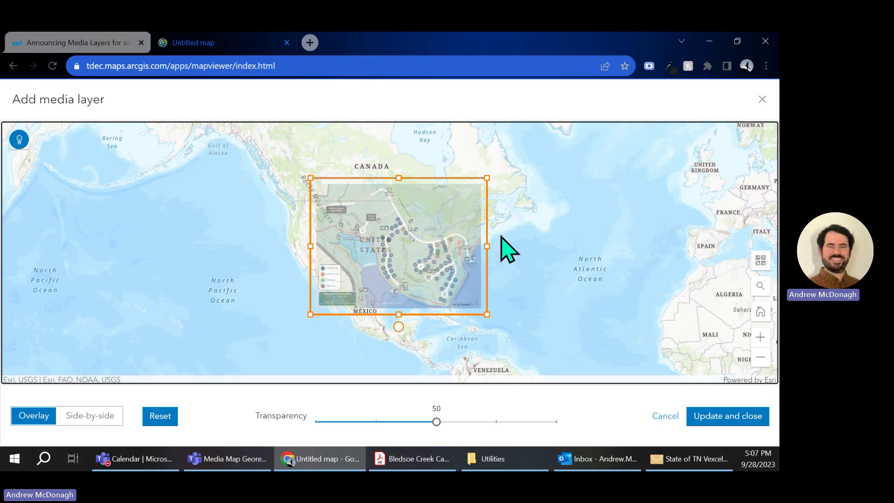
left_click_drag(485, 177, 426, 257)
scroll(461, 275, "down", 3)
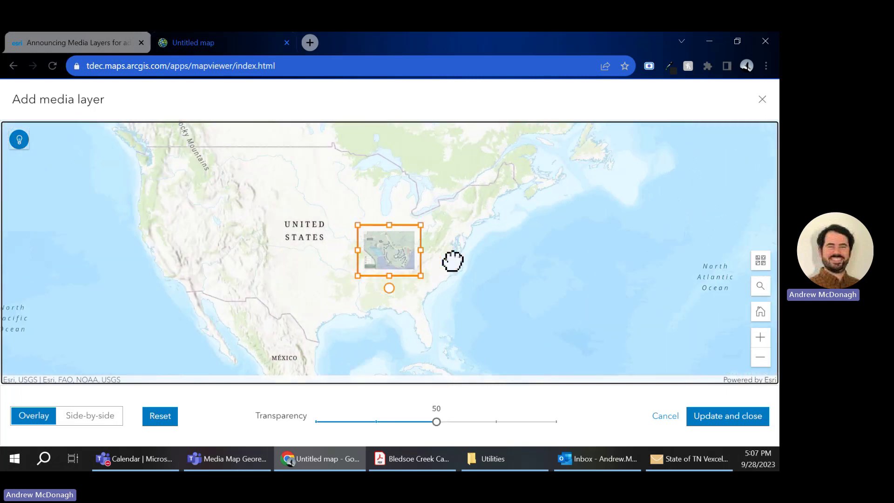
left_click_drag(391, 267, 497, 225)
left_click_drag(371, 229, 342, 277)
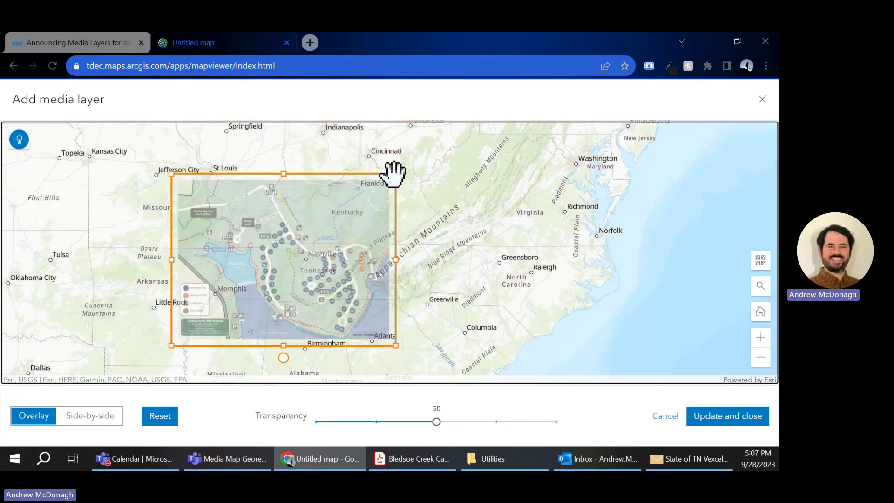
left_click_drag(395, 175, 312, 269)
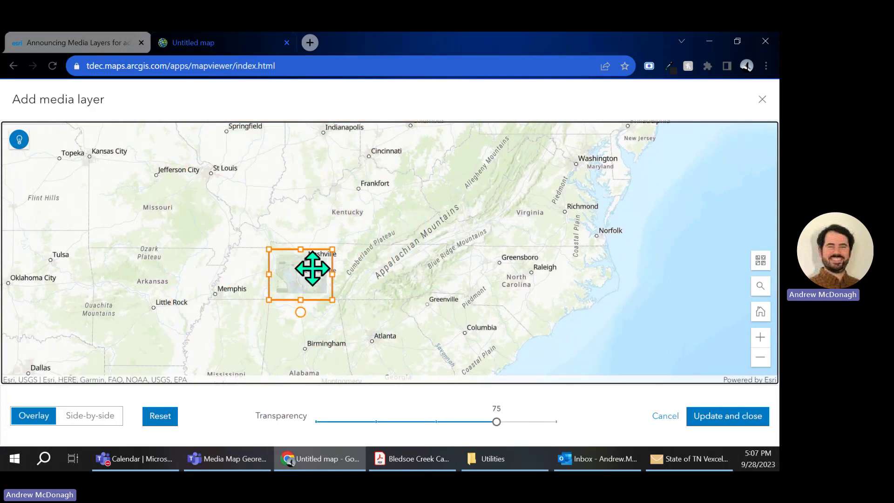
scroll(350, 281, "down", 3)
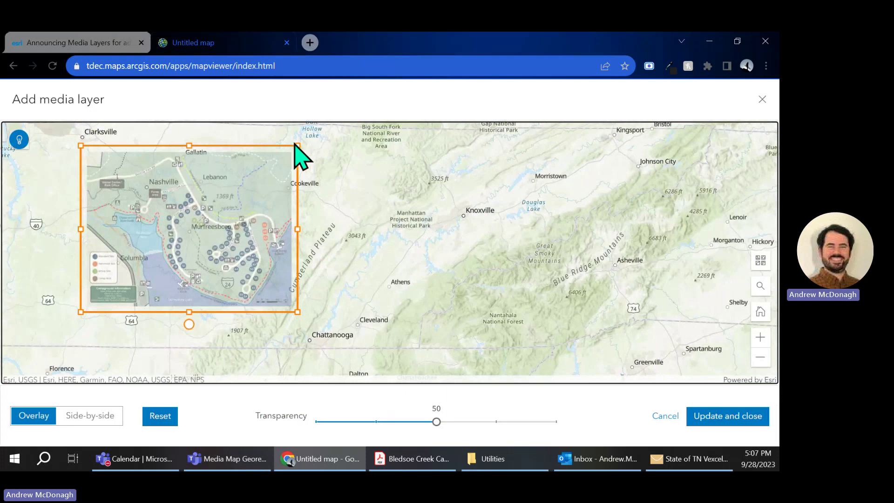
left_click_drag(296, 145, 257, 177)
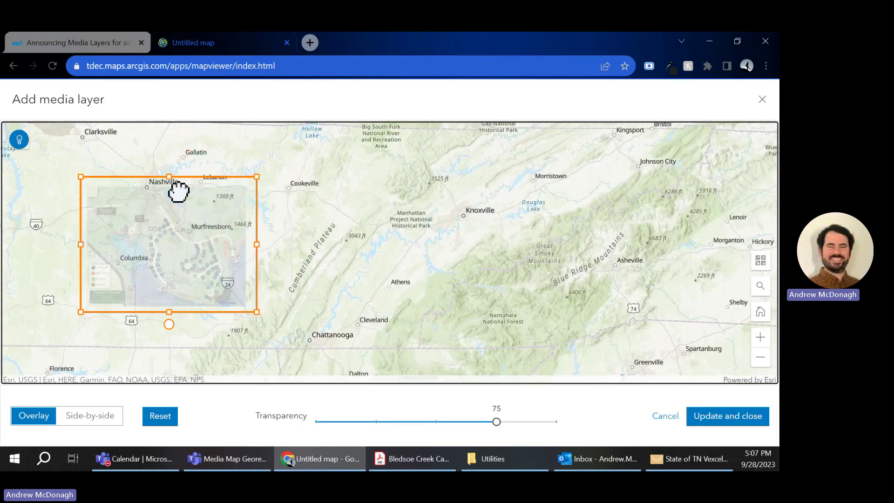
left_click_drag(179, 191, 168, 153)
left_click_drag(240, 188, 413, 265)
Zoom in and shrink the overlay onto Belotes Bend and Bledsoe Creek State Park
scroll(413, 265, "down", 3)
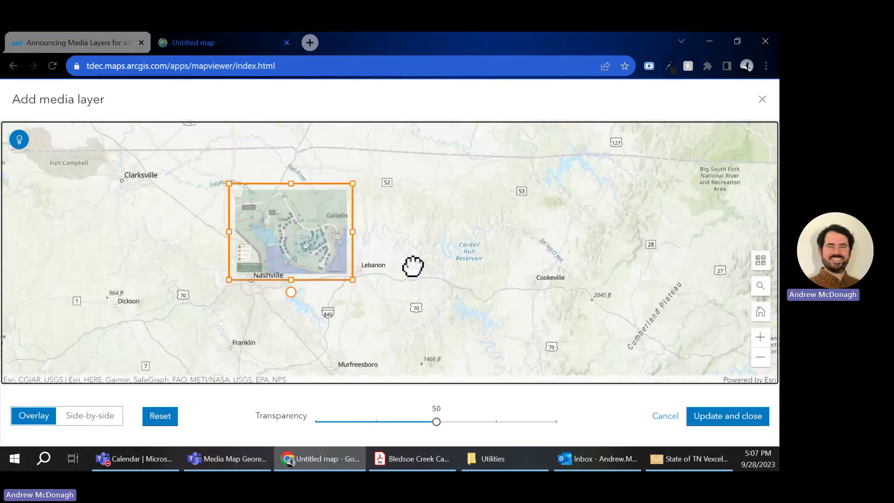
scroll(237, 262, "down", 2)
left_click_drag(408, 211, 399, 260)
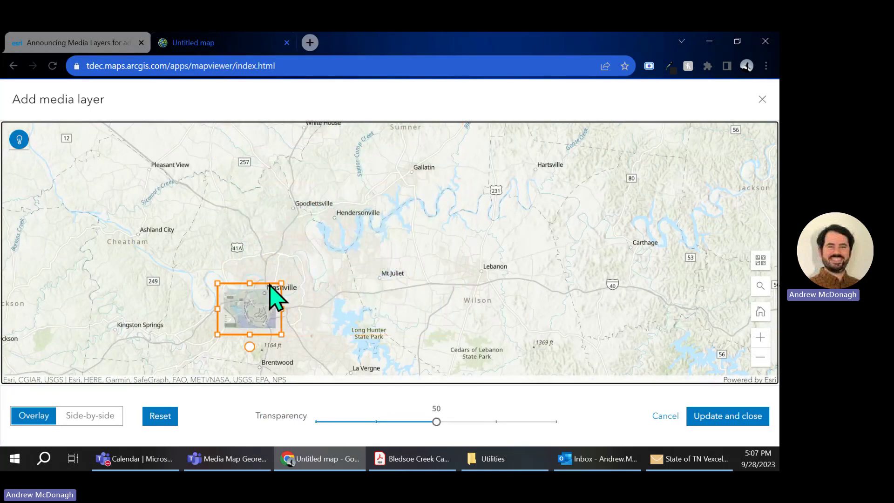
left_click_drag(273, 289, 410, 226)
scroll(421, 231, "up", 2)
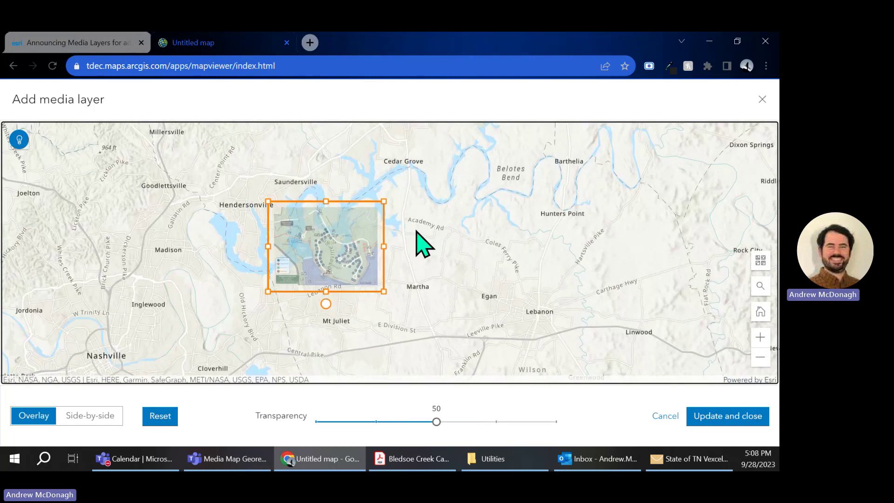
left_click_drag(474, 186, 444, 242)
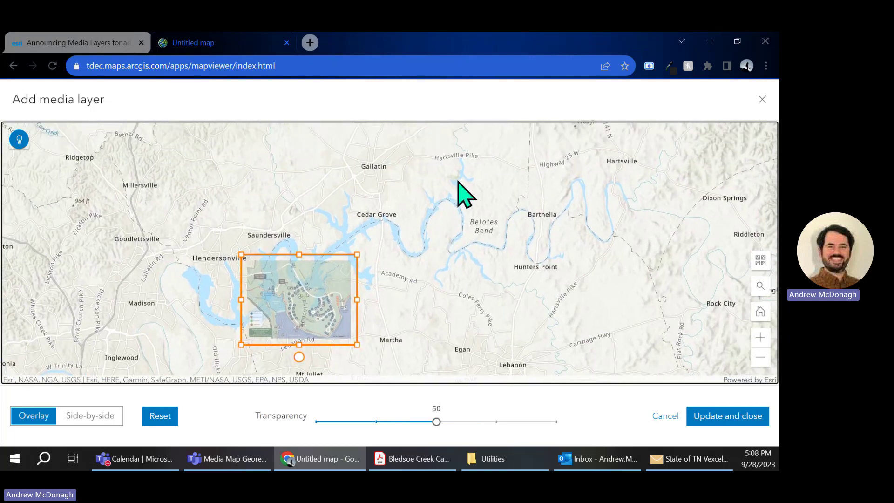
left_click_drag(309, 291, 455, 183)
scroll(517, 172, "up", 4)
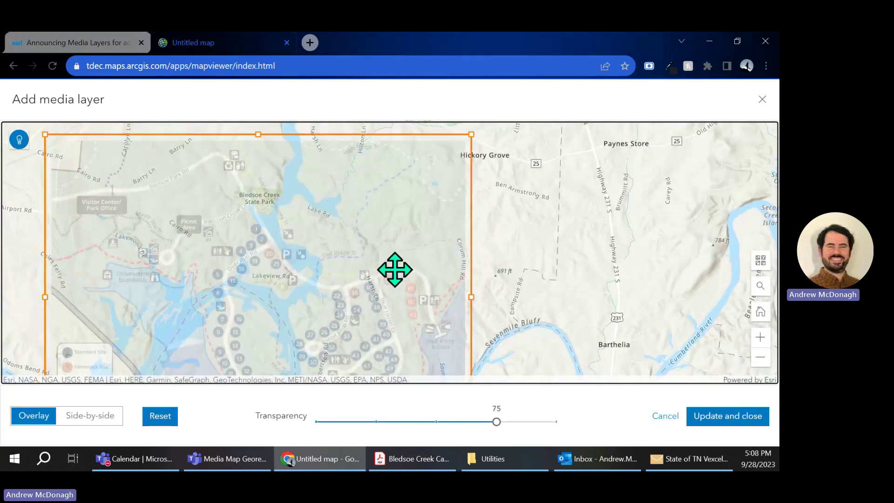
left_click_drag(471, 149, 255, 278)
left_click_drag(278, 216, 266, 200)
Fit the overlay over the park shoreline and set its transparency to 45
scroll(292, 192, "up", 1)
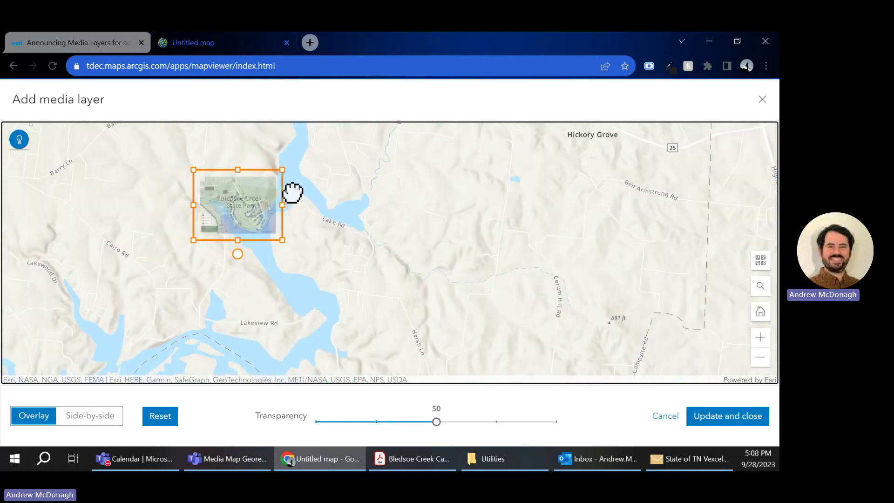
scroll(292, 191, "up", 2)
left_click_drag(228, 232, 322, 245)
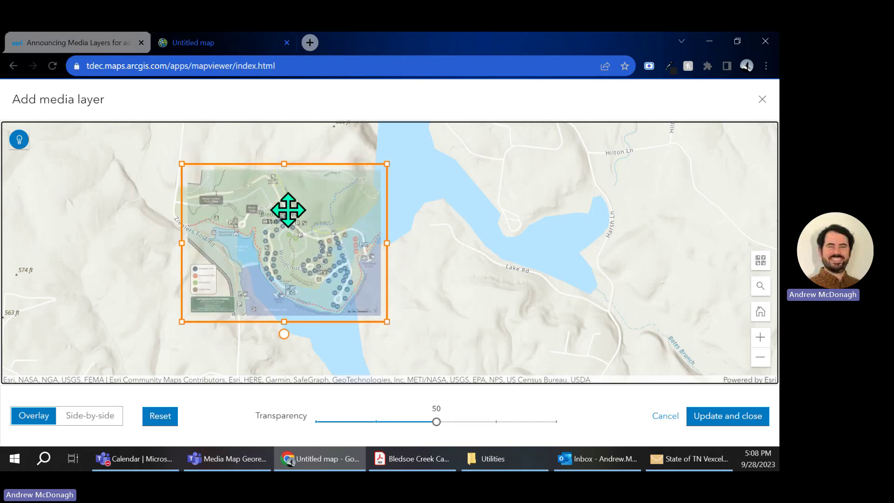
left_click_drag(386, 322, 356, 299)
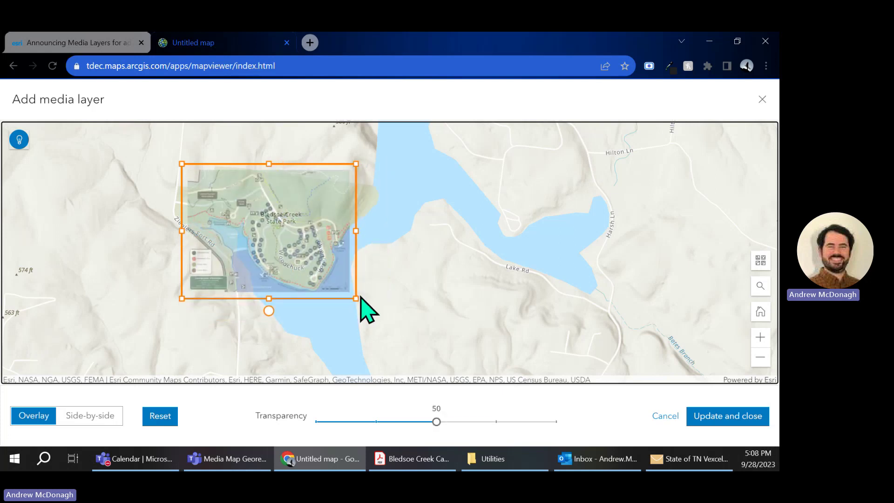
mouse_move(436, 422)
left_mouse_down()
mouse_move(393, 421)
mouse_move(498, 421)
mouse_move(424, 422)
left_mouse_up()
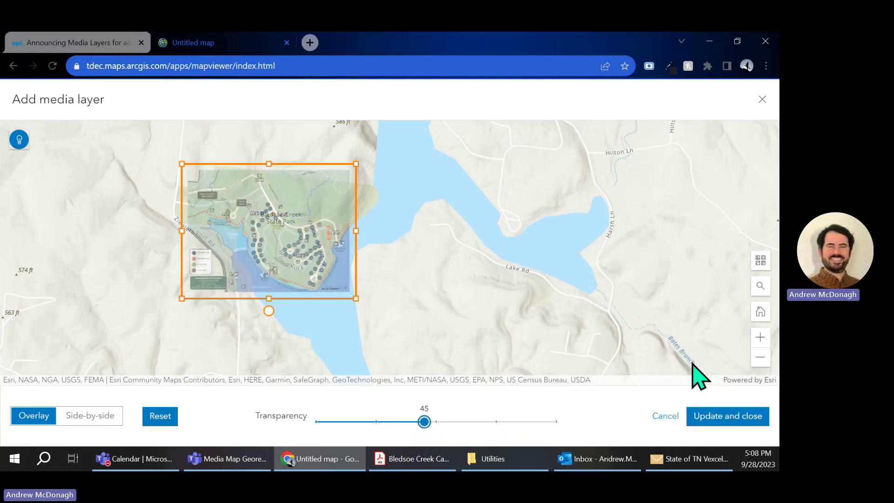
Browse the basemap gallery and collapse it again
left_click(759, 260)
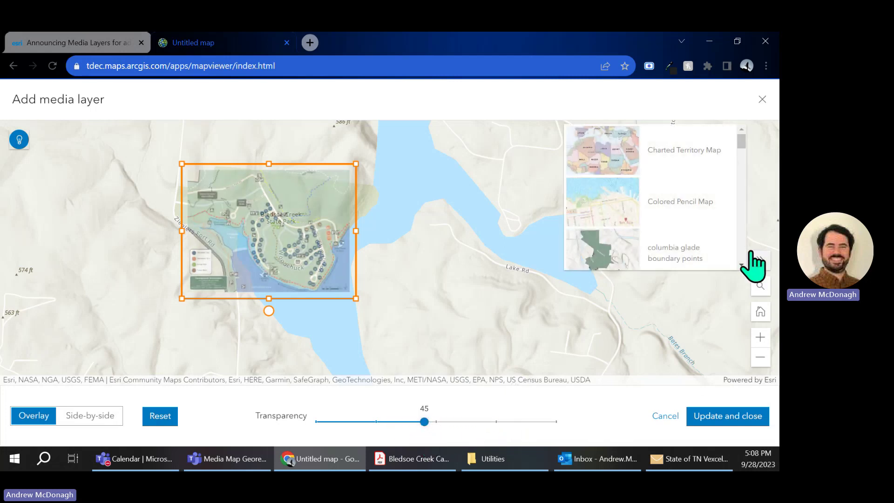
scroll(720, 215, "down", 8)
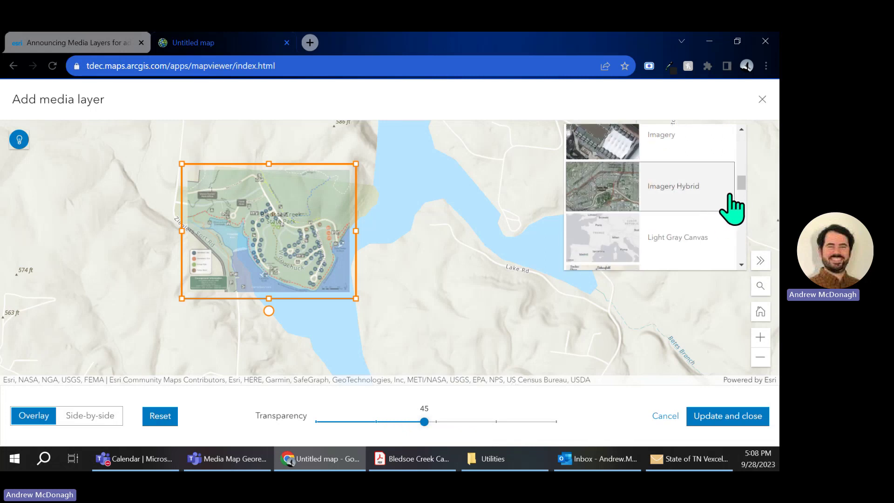
left_click_drag(741, 184, 701, 142)
left_click(395, 291)
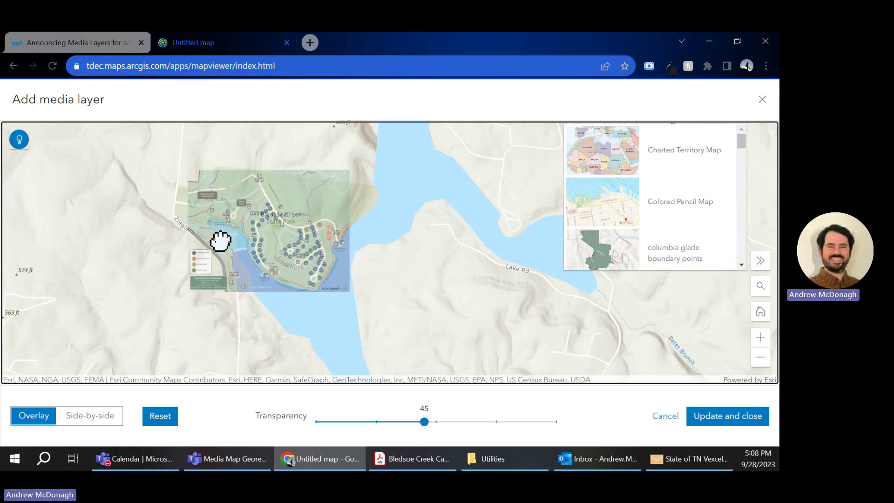
scroll(219, 243, "up", 2)
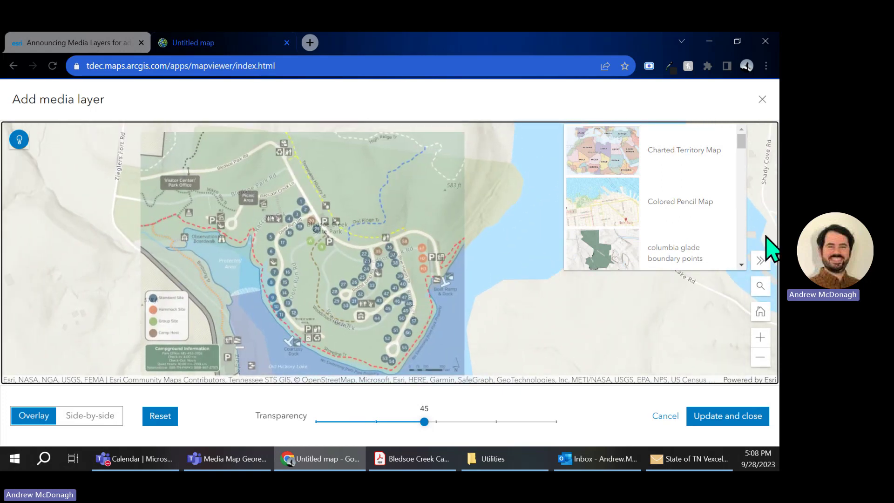
left_click(760, 261)
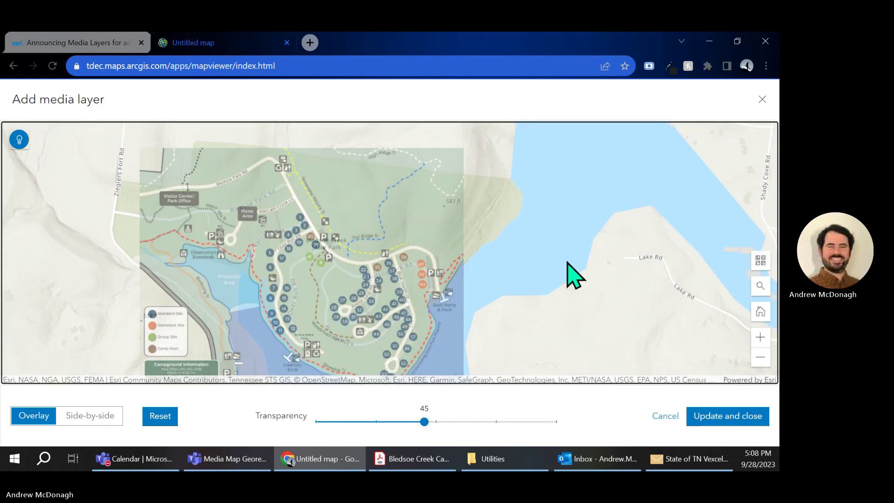
scroll(533, 243, "down", 2)
Nudge and corner-resize the campground image so its roads and lakeshore match the basemap
left_click(385, 217)
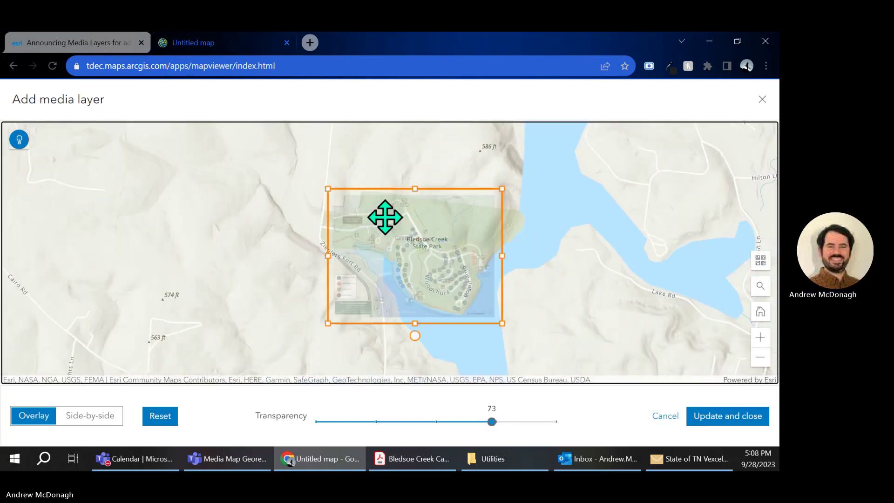
left_click_drag(385, 217, 406, 224)
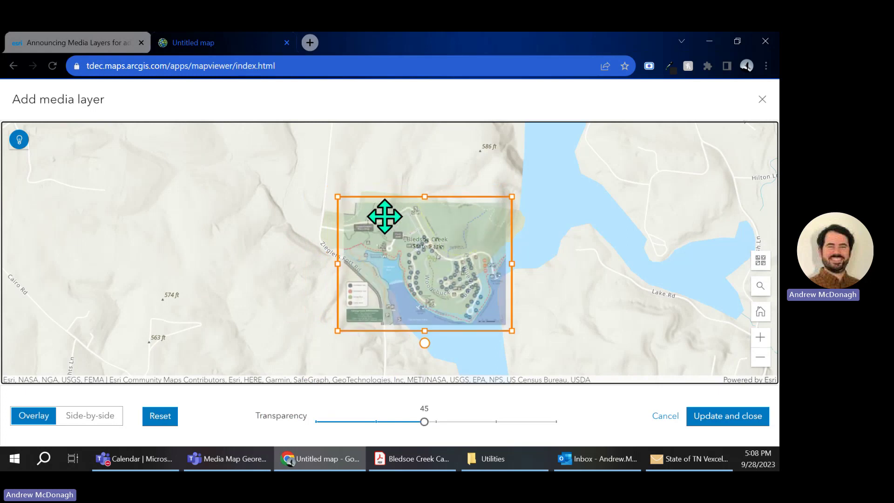
left_click_drag(340, 200, 344, 208)
left_click_drag(396, 230, 388, 233)
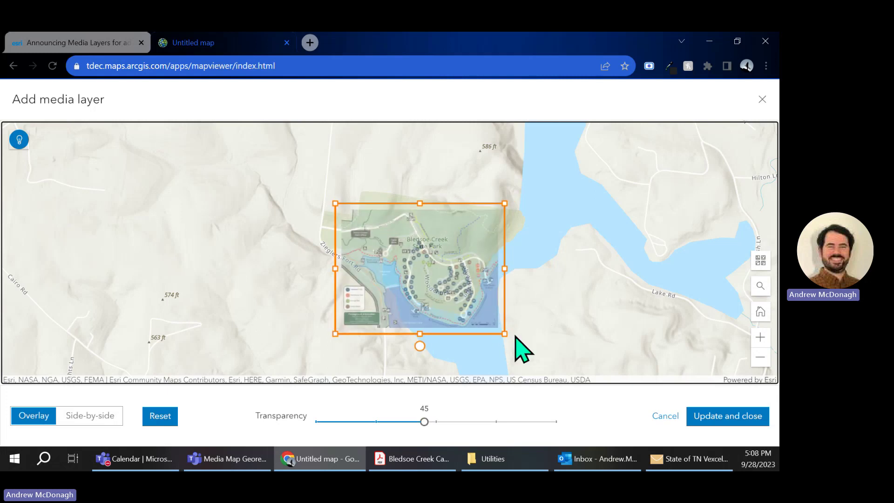
left_click_drag(504, 332, 475, 297)
scroll(399, 256, "up", 2)
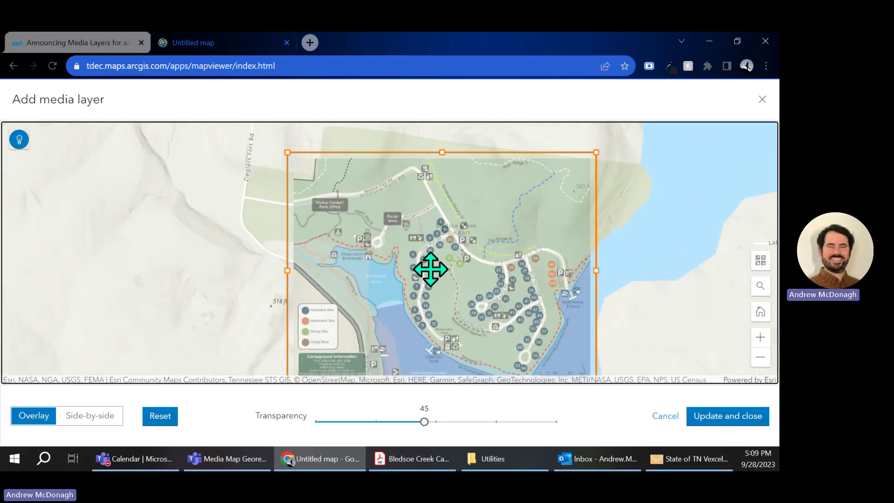
left_click_drag(287, 152, 291, 155)
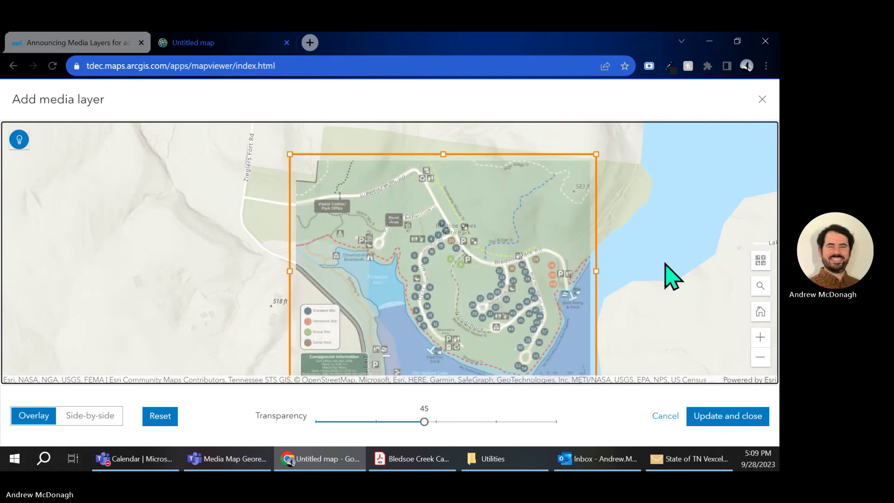
left_click_drag(665, 268, 622, 206)
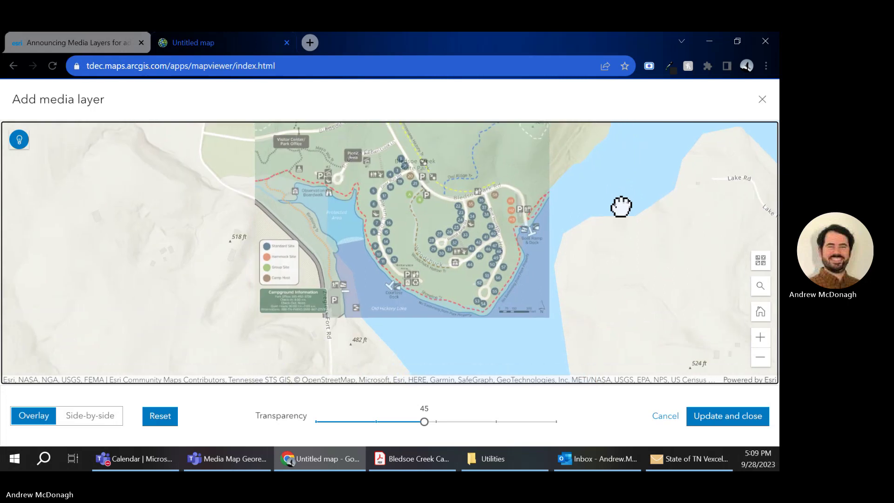
left_click(509, 235)
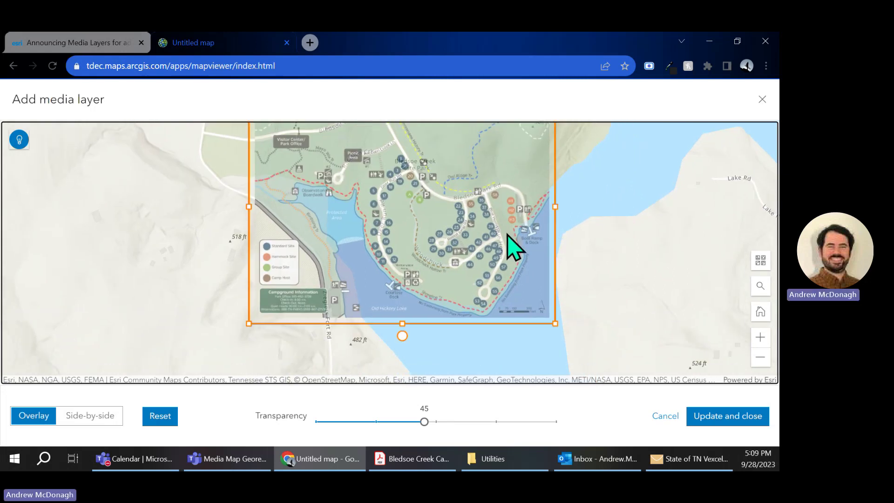
Switch the basemap to Firefly Imagery Hybrid and zoom to check the alignment
left_click(760, 260)
scroll(648, 249, "down", 3)
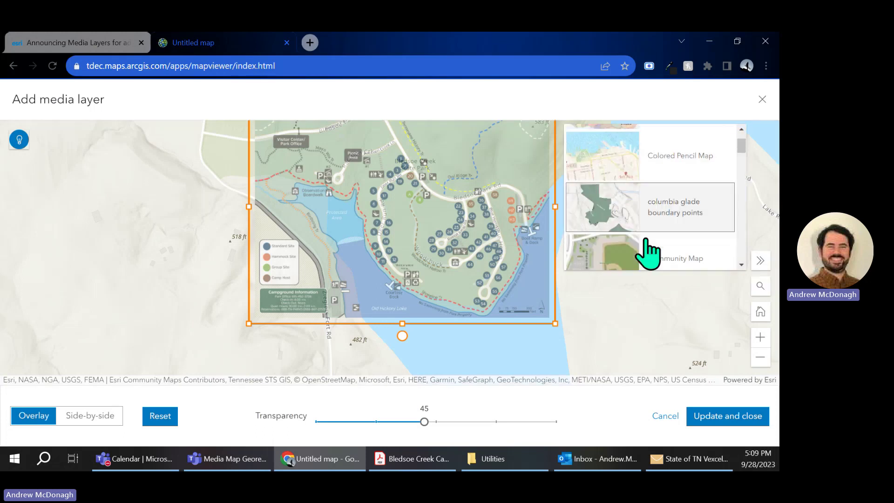
left_click(651, 260)
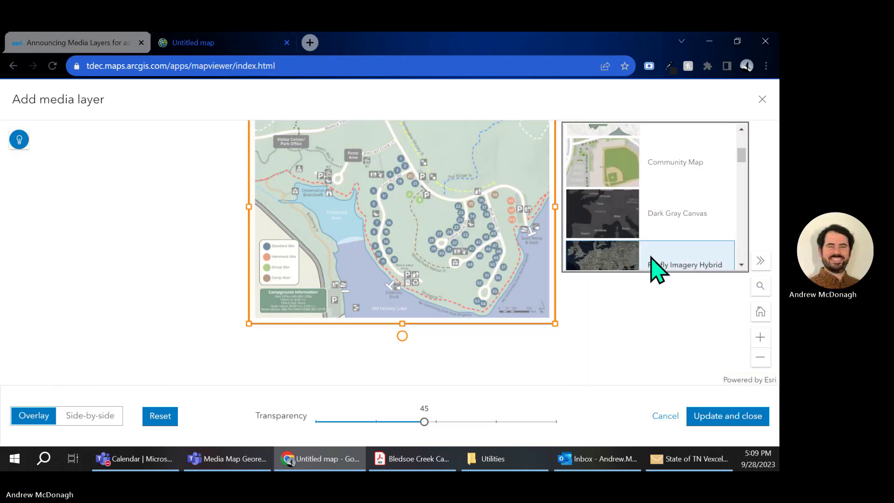
scroll(483, 254, "up", 3)
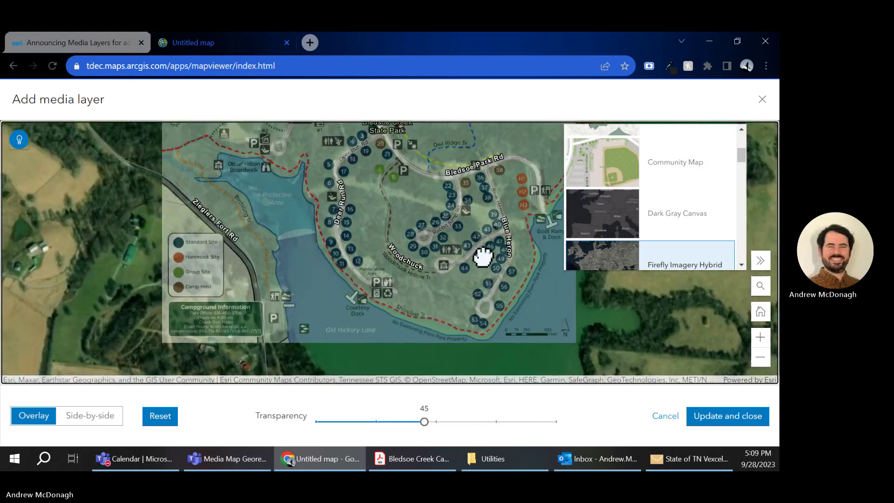
scroll(438, 243, "up", 2)
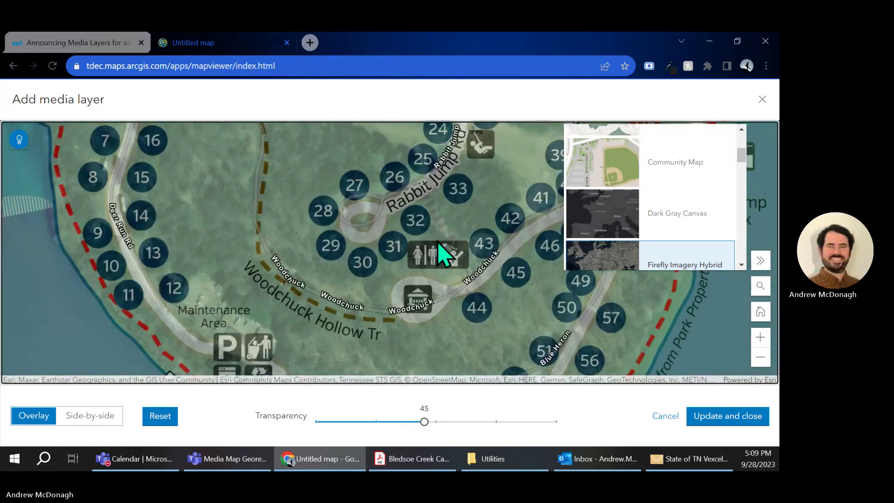
scroll(403, 237, "up", 2)
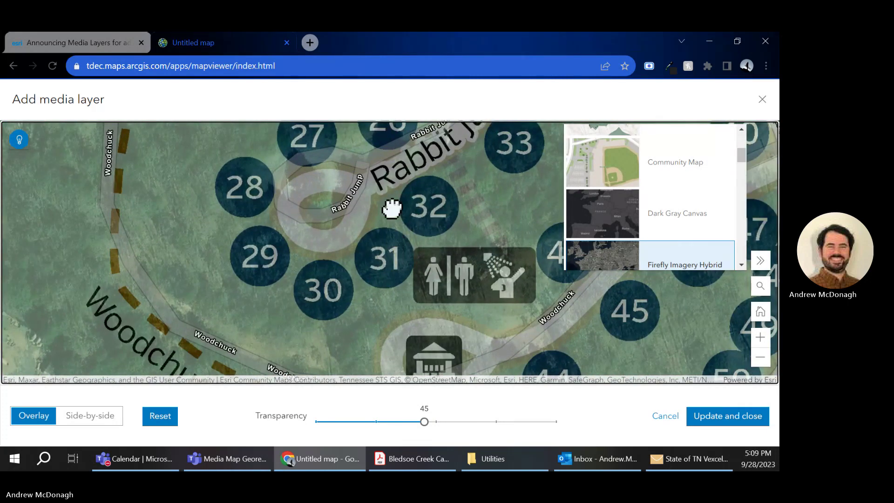
scroll(393, 209, "down", 5)
scroll(323, 316, "down", 2)
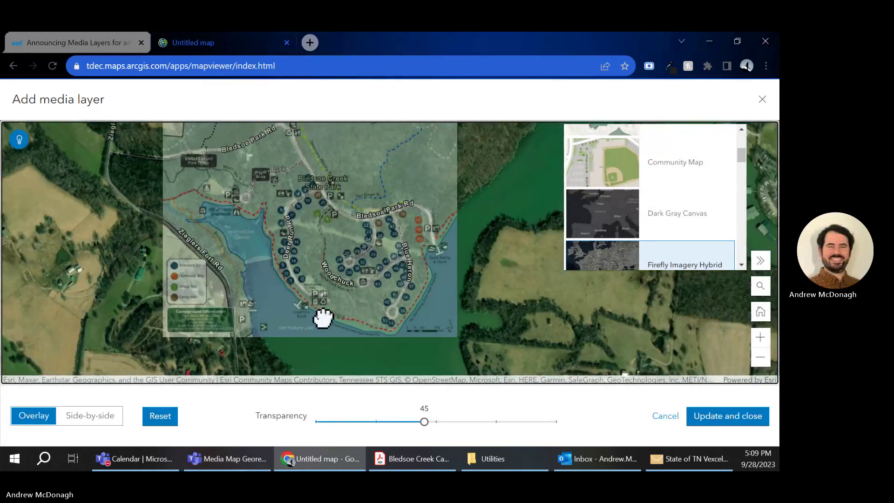
Nudge the campground image, adjust its lower-right corner, and shift it slightly right
left_click(363, 224)
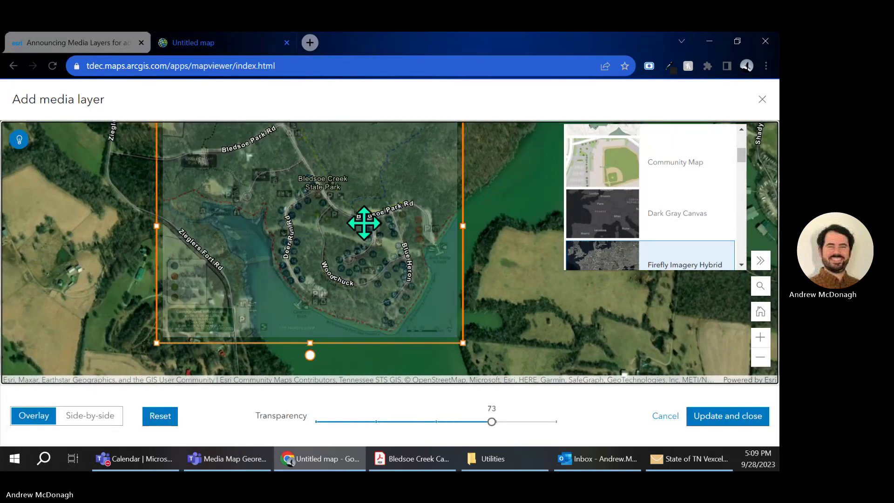
left_click_drag(363, 223, 365, 222)
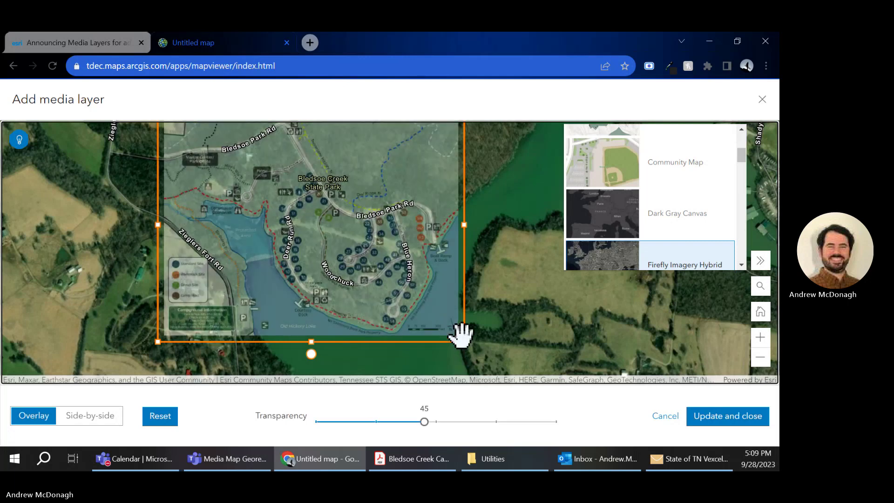
mouse_move(461, 334)
left_mouse_down()
mouse_move(463, 342)
mouse_move(457, 336)
left_mouse_up()
left_click_drag(432, 306, 436, 305)
Switch the placement view's basemap to OpenStreetMap
scroll(708, 191, "up", 3)
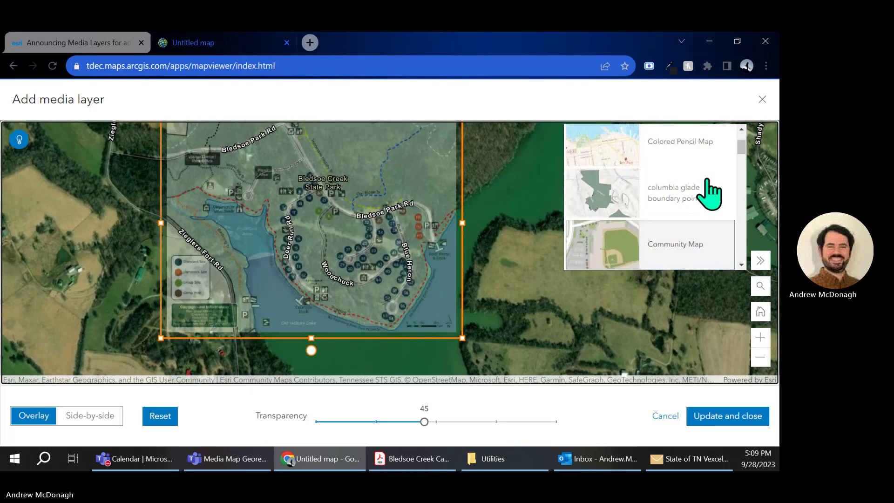
scroll(708, 191, "down", 5)
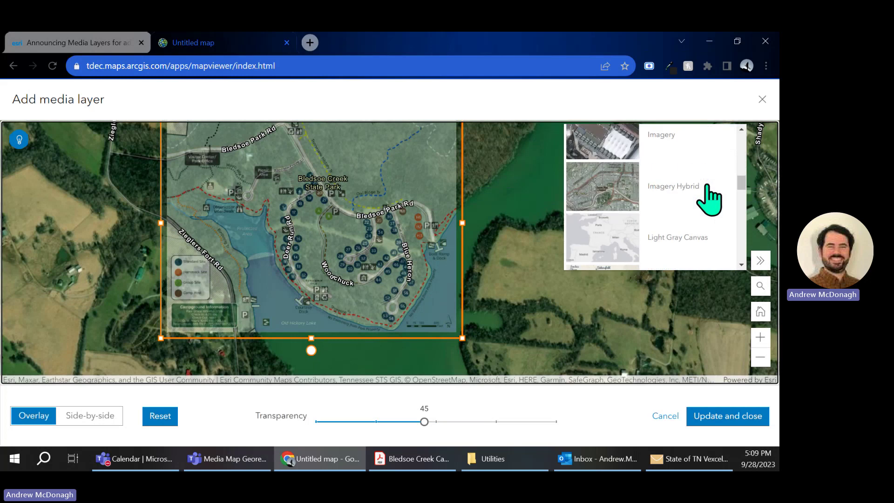
scroll(708, 200, "down", 3)
scroll(708, 201, "down", 4)
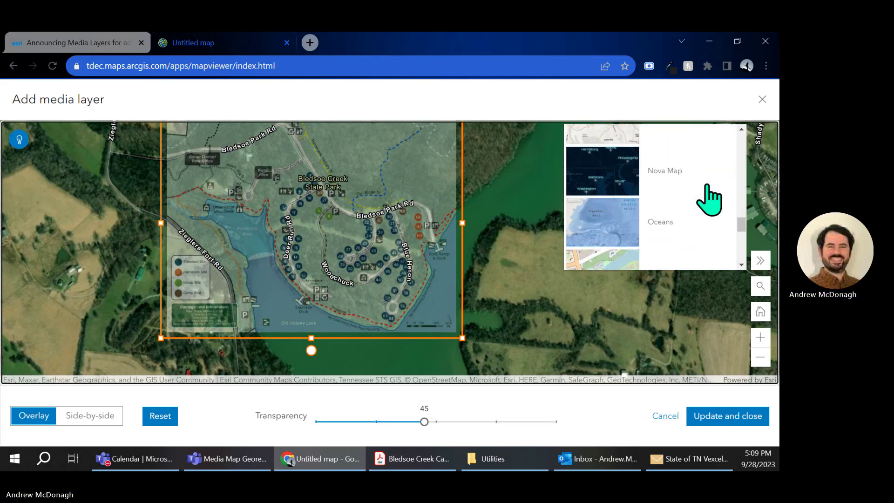
left_click(679, 146)
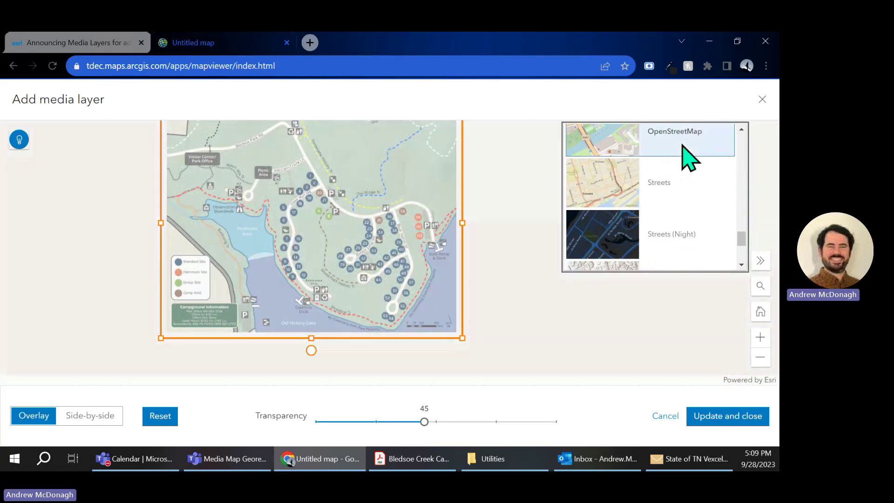
Nudge the campground image into its final position and accept the placement
left_click(414, 256)
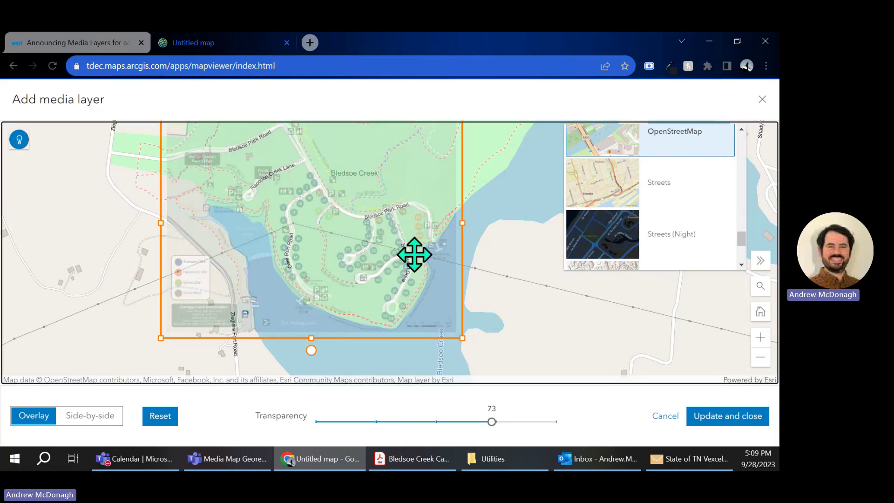
left_click_drag(414, 254, 412, 257)
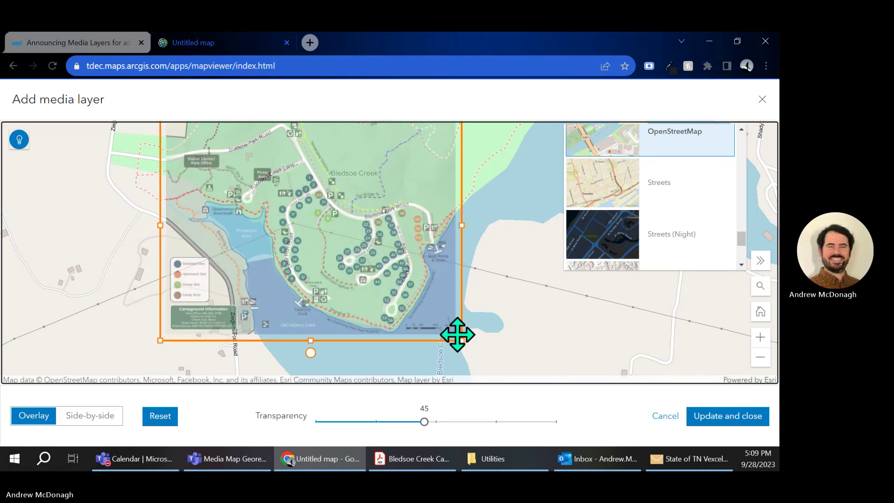
left_click_drag(460, 339, 457, 336)
left_click(626, 356)
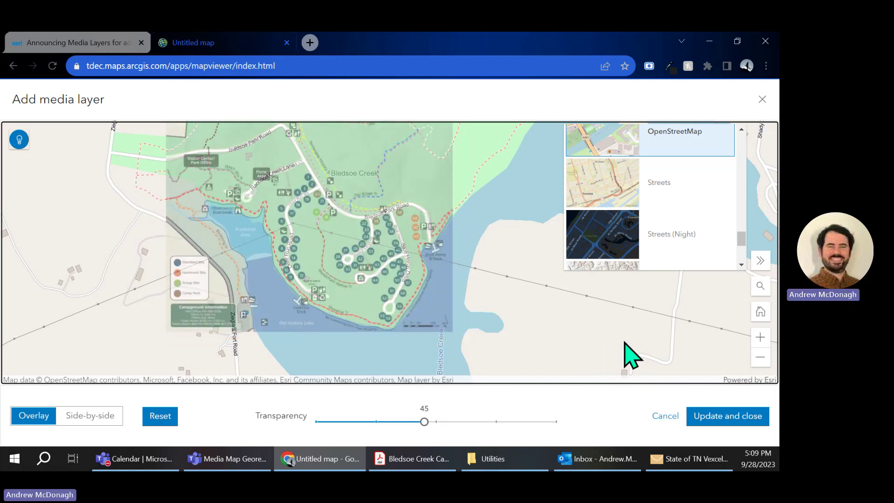
left_click(708, 422)
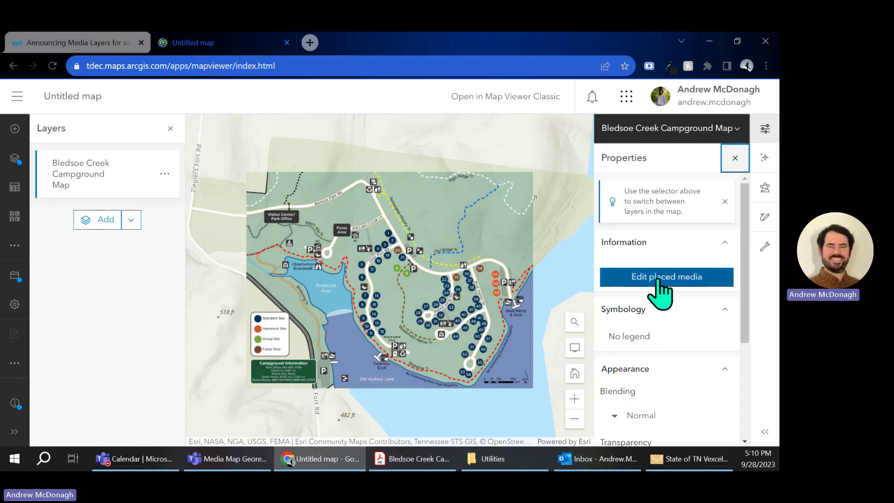
Set the Bledsoe Creek Campground Map layer's transparency to 13%, then choose to save the map
left_click(100, 173)
left_click(100, 173)
scroll(667, 244, "down", 3)
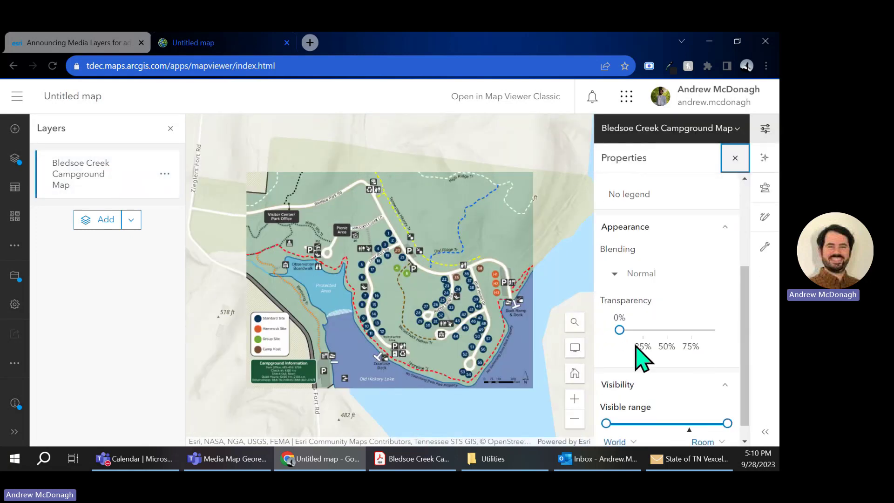
mouse_move(619, 328)
left_mouse_down()
mouse_move(710, 331)
mouse_move(615, 332)
mouse_move(666, 332)
mouse_move(631, 331)
left_mouse_up()
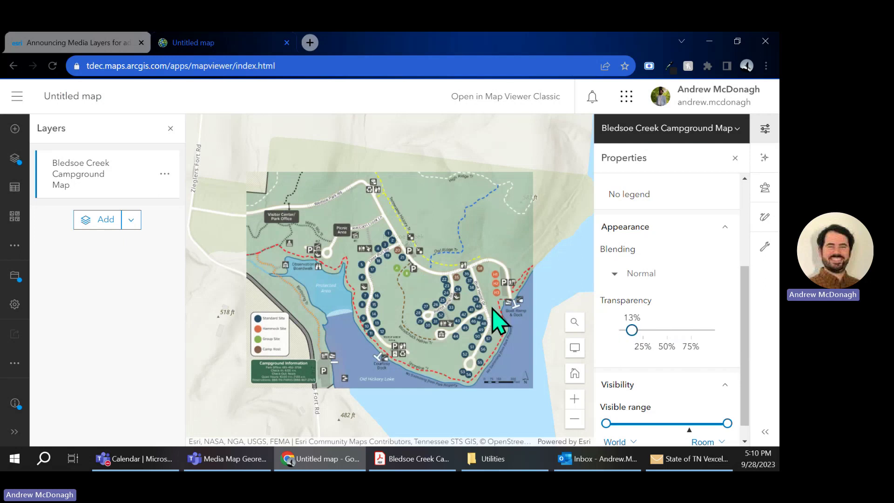
left_click(14, 277)
left_click(63, 275)
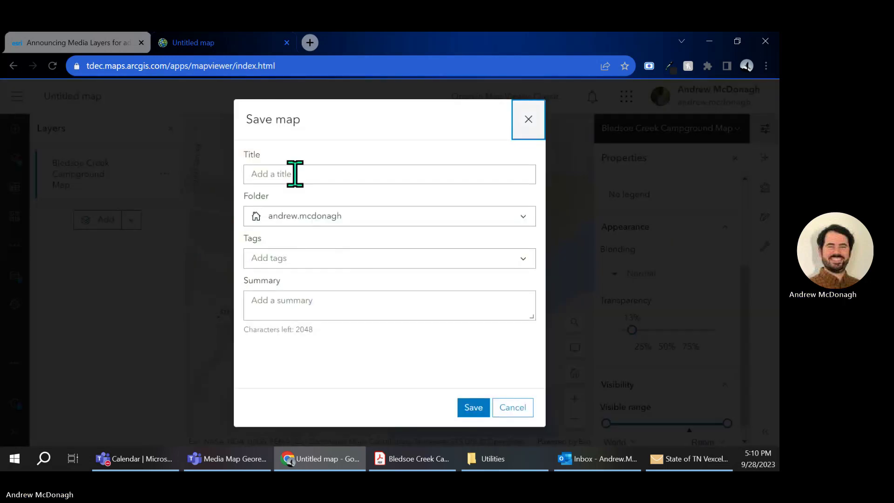
Save the map titled 'Bledsoe Utilities Demo' and return to the Utilities folder in File Explorer
left_click(295, 174)
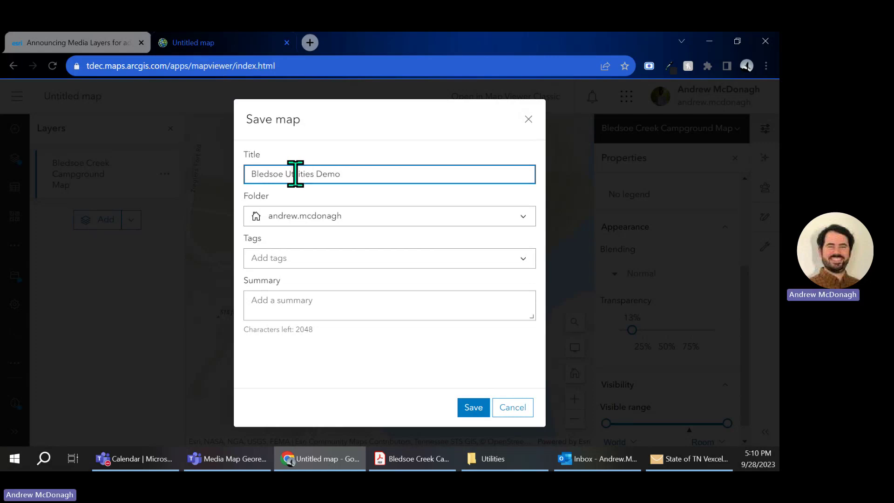
left_click(479, 409)
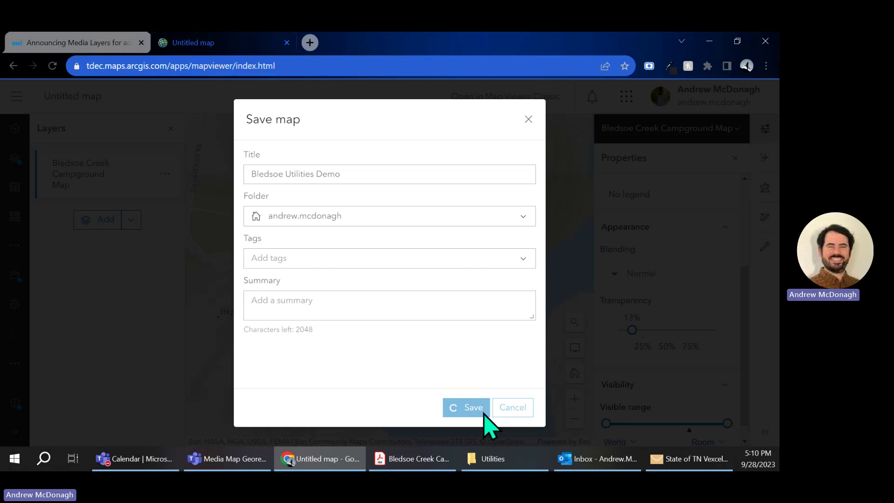
left_click(503, 461)
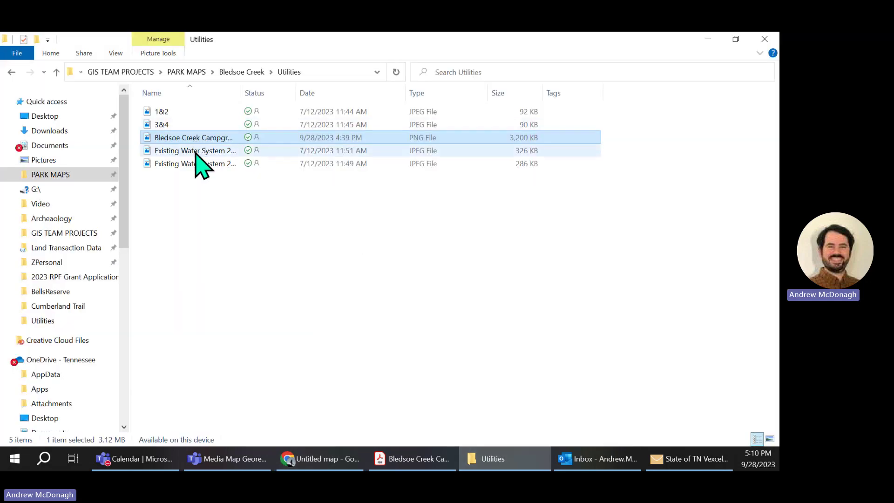
Preview the Existing Water System 2007 drawing images in Photos, then close the viewer
double_click(195, 152)
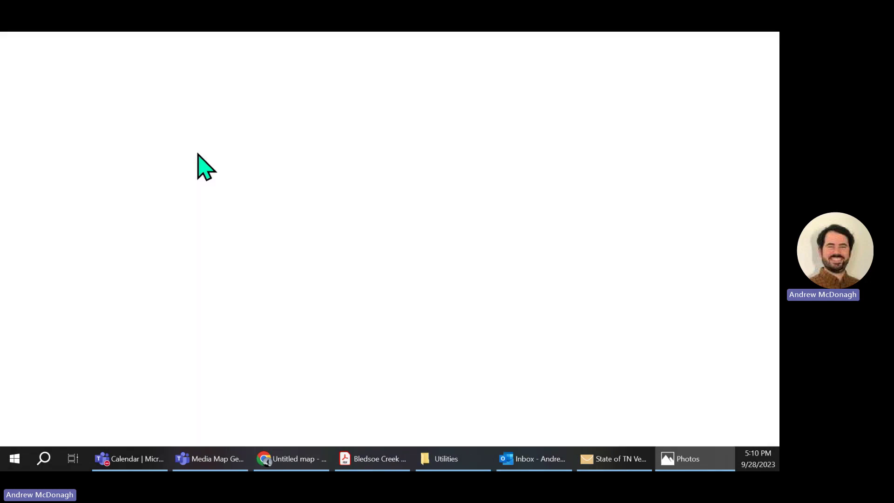
key("Right")
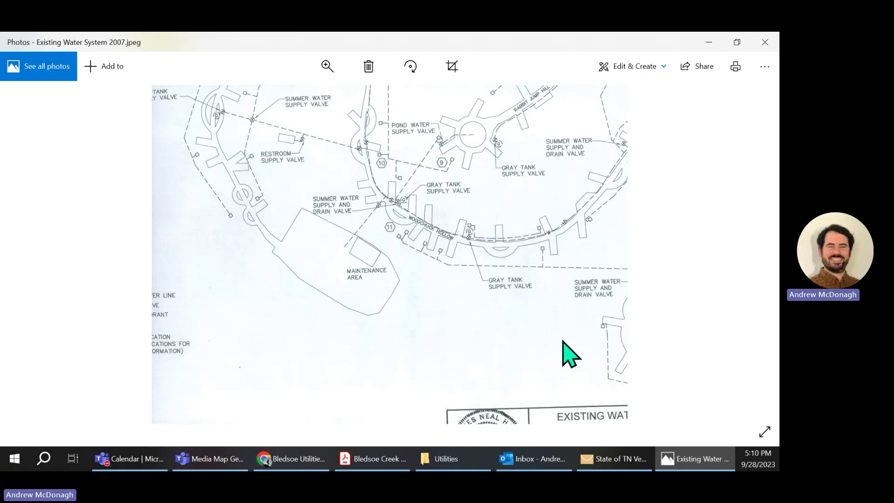
left_click(763, 46)
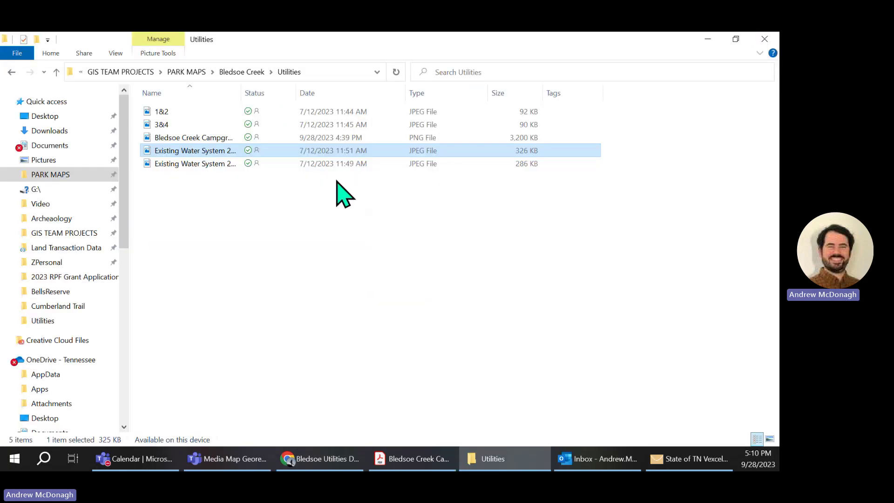
Start a new media layer and drop the Existing Water System JPEG into its upload area
left_click(342, 465)
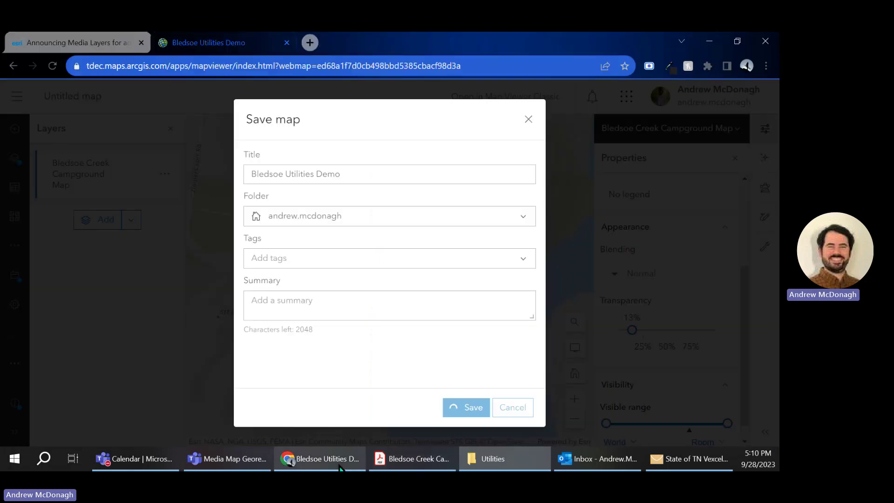
left_click(131, 220)
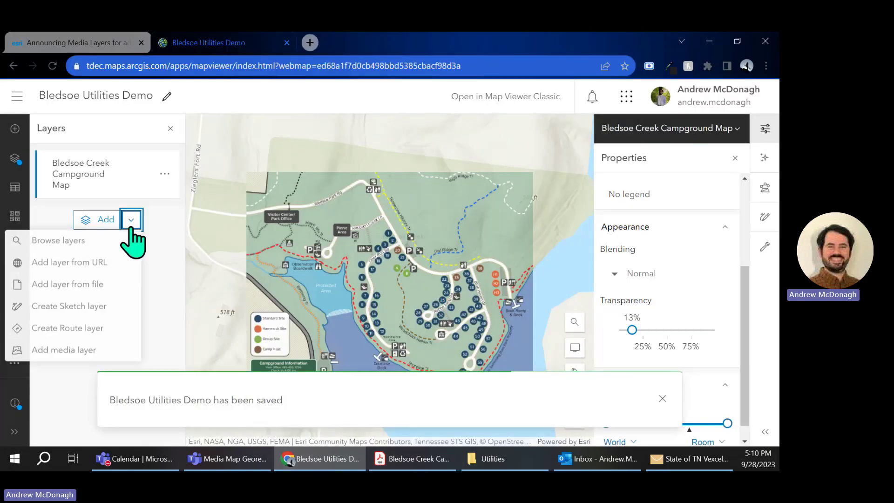
left_click(80, 352)
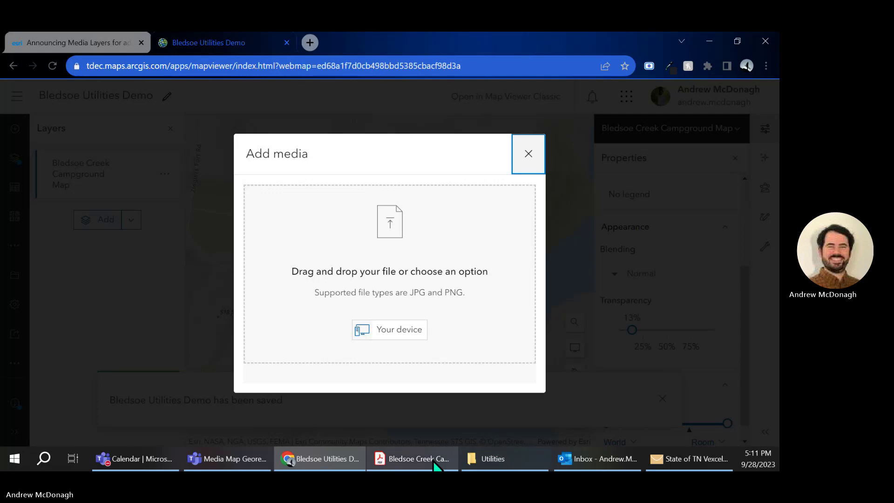
left_click(433, 460)
left_click(491, 459)
left_click_drag(232, 154, 355, 289)
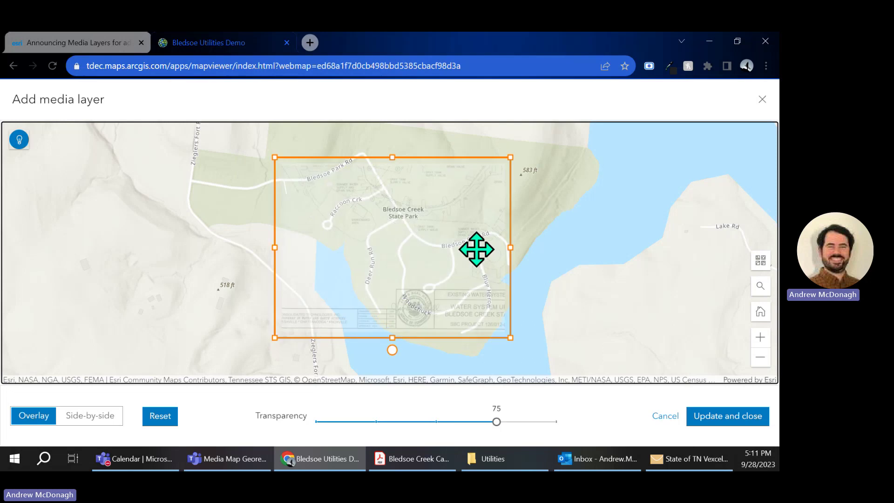
Move the drawing down over the park's southern shore and switch the basemap to Imagery Hybrid
left_click_drag(474, 250, 477, 349)
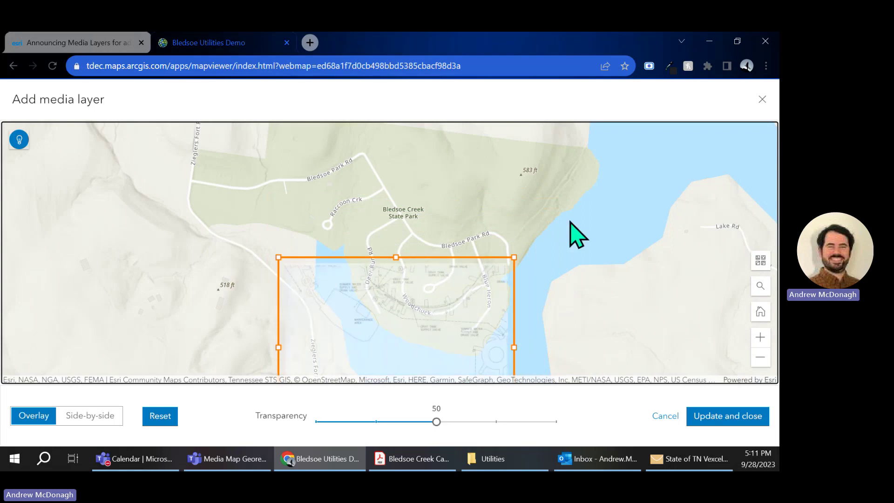
left_click(761, 261)
scroll(698, 219, "down", 5)
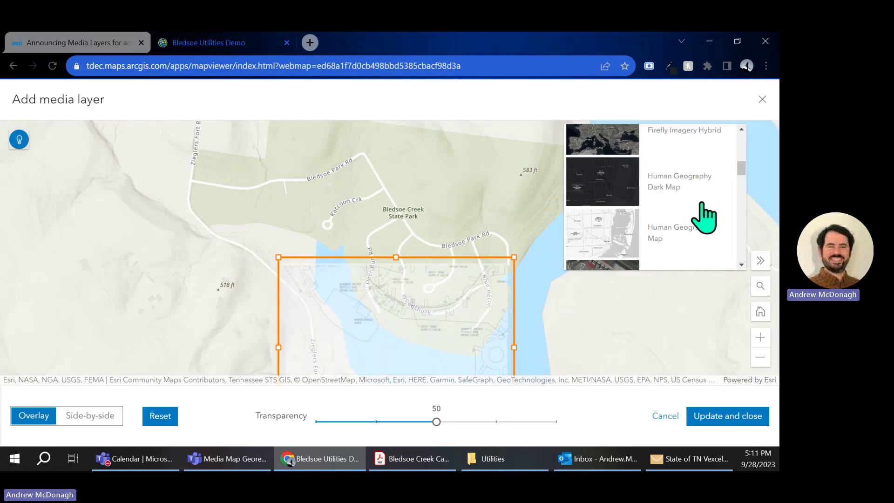
scroll(743, 171, "down", 3)
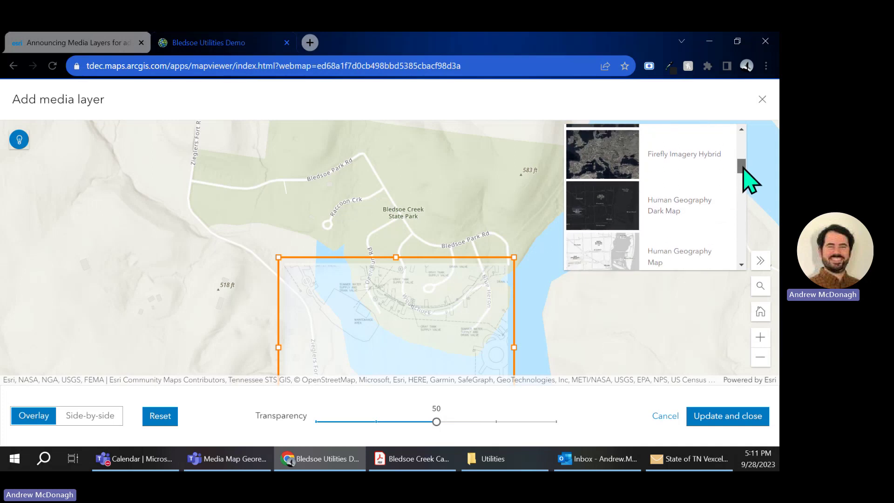
left_click(683, 196)
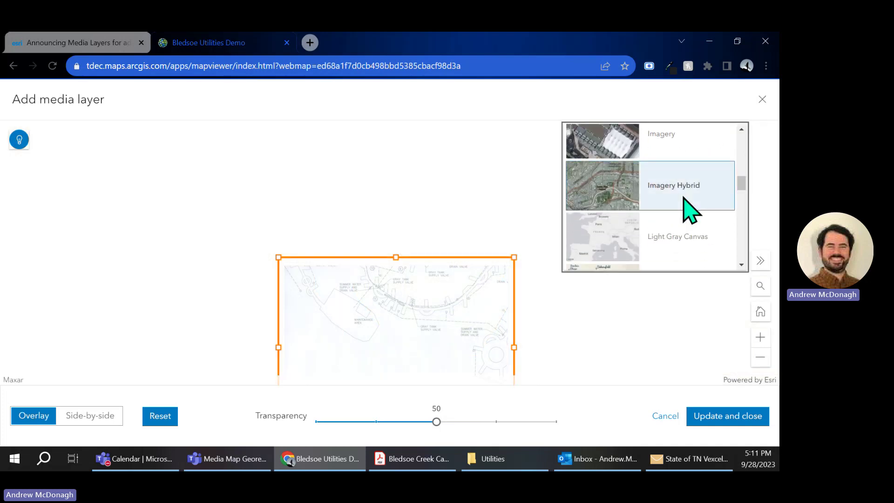
Roughly shrink and reposition the drawing, and set its transparency to 28
left_click(760, 260)
left_click_drag(572, 325, 532, 249)
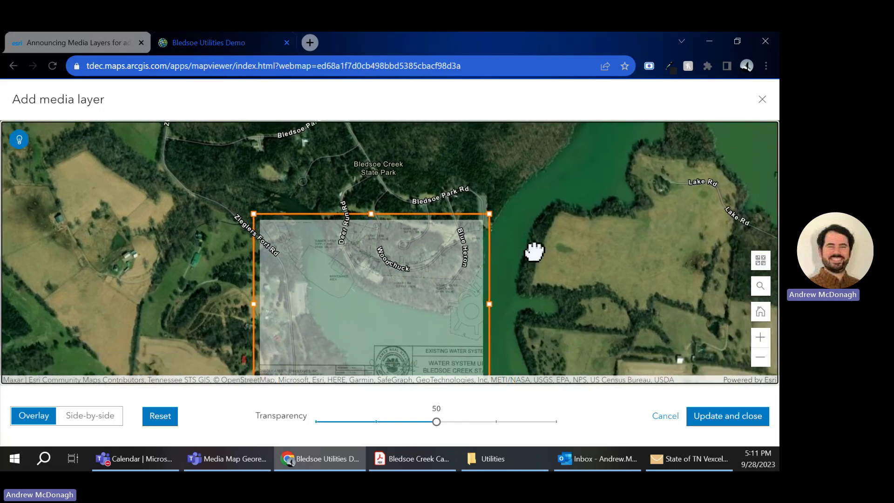
left_click_drag(399, 251, 441, 244)
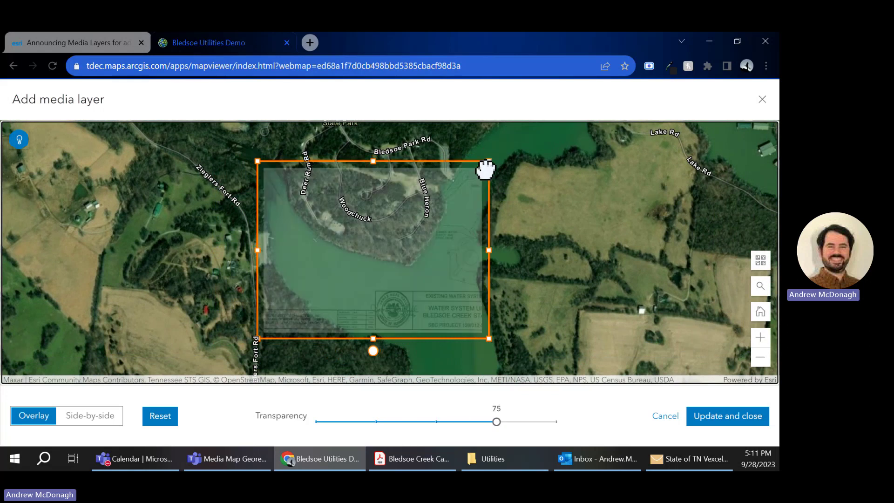
left_click_drag(489, 159, 423, 205)
left_click_drag(366, 267, 382, 239)
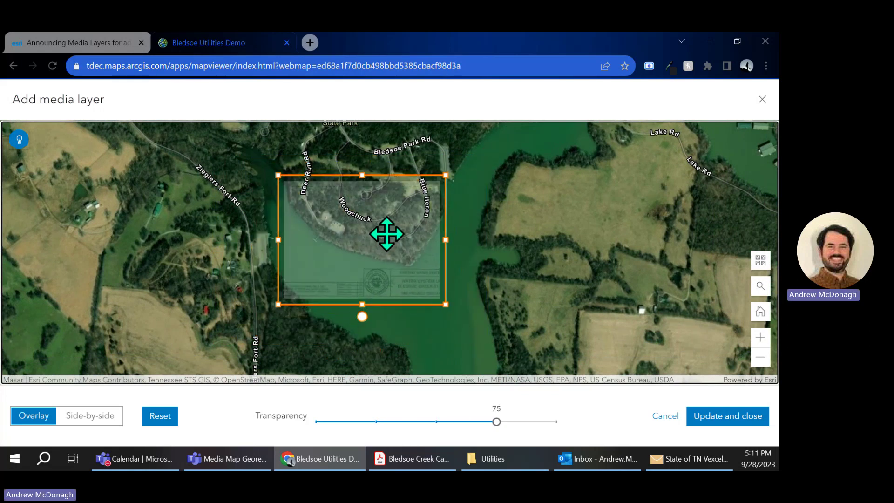
left_click(436, 421)
scroll(398, 231, "up", 2)
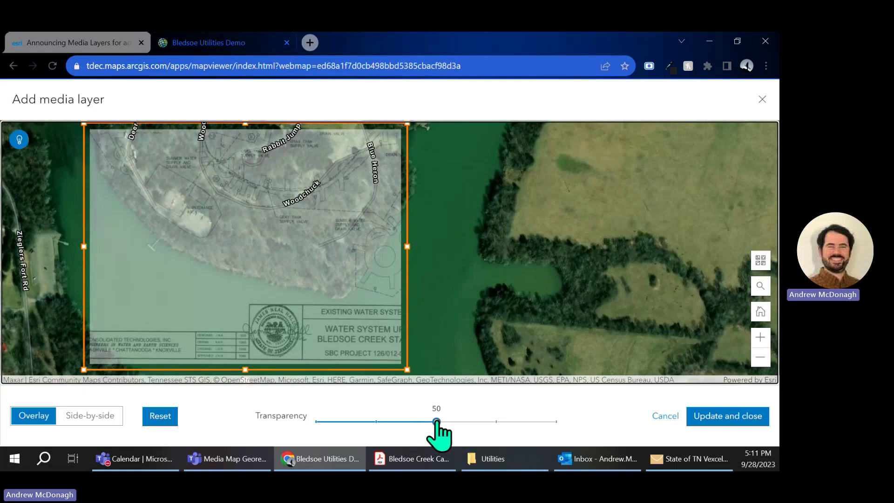
left_click_drag(436, 421, 383, 422)
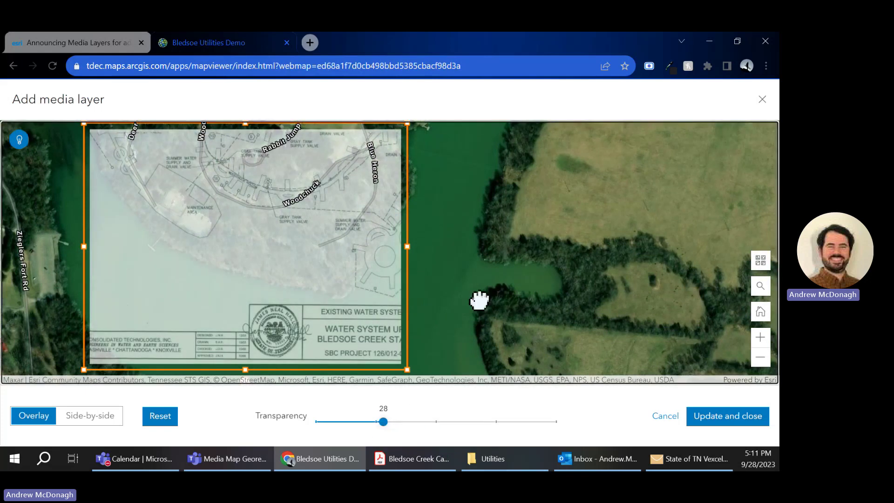
Fine-tune the drawing's scale and position so its roads match Woodchuck and Blue Heron
left_click_drag(479, 299, 535, 309)
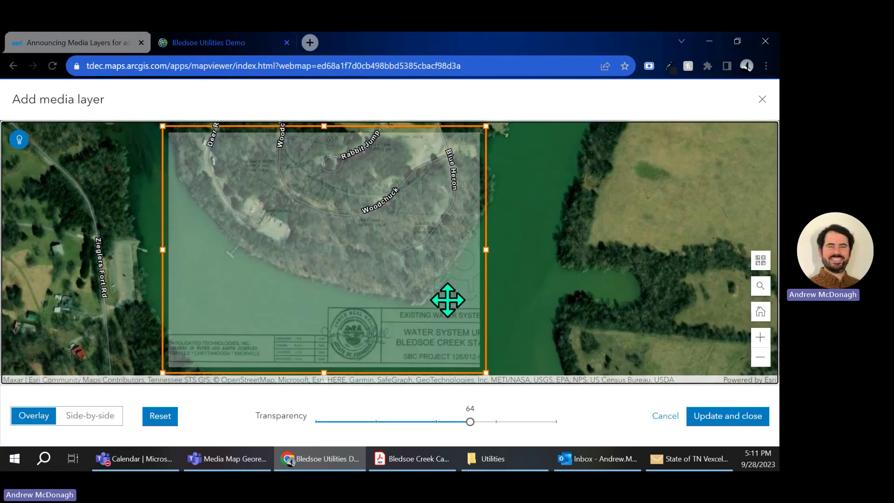
mouse_move(447, 299)
left_mouse_down()
mouse_move(431, 309)
mouse_move(443, 307)
left_mouse_up()
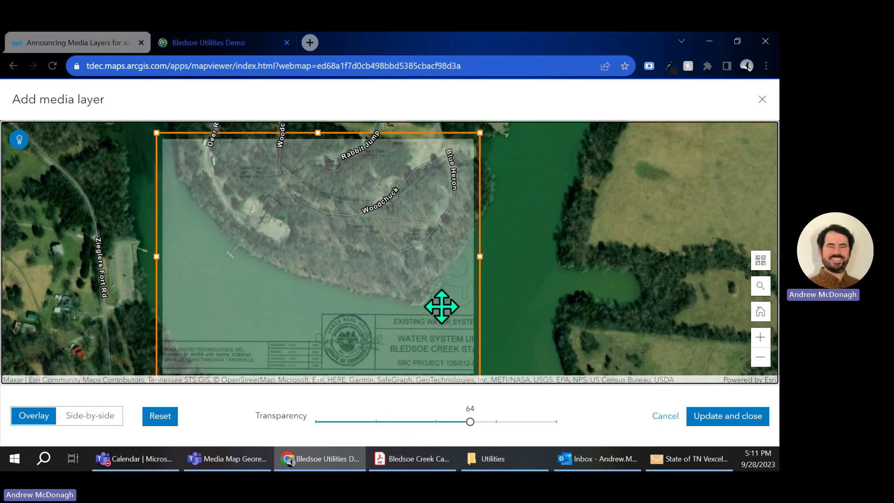
left_click_drag(478, 137, 431, 195)
left_click_drag(305, 265, 335, 243)
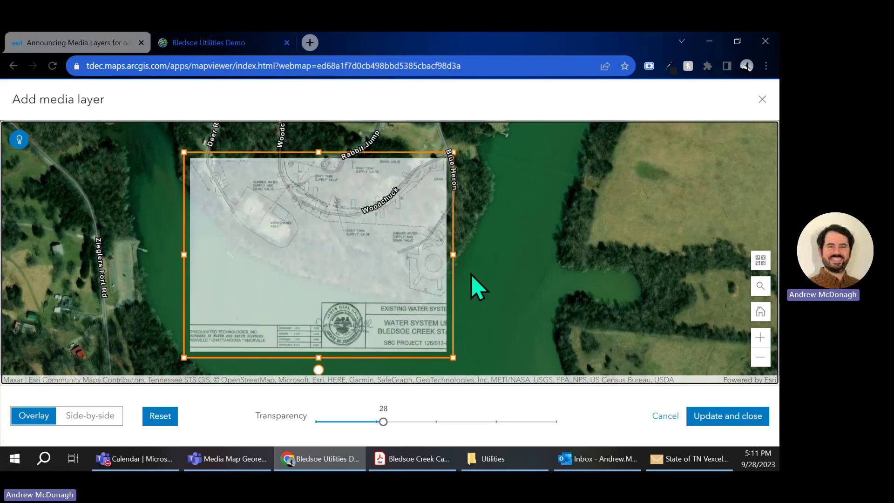
scroll(470, 288, "down", 2)
scroll(474, 298, "up", 2)
mouse_move(406, 281)
left_mouse_down()
mouse_move(385, 259)
mouse_move(404, 288)
left_mouse_up()
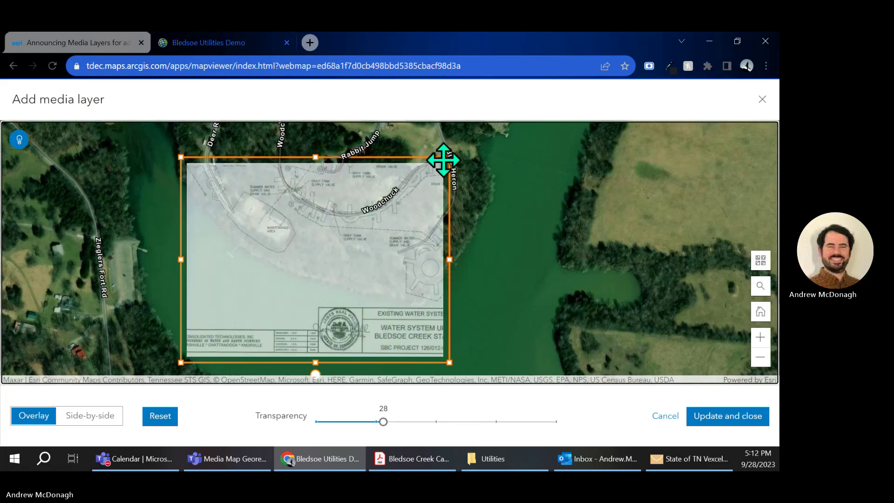
left_click_drag(446, 362, 425, 344)
mouse_move(382, 276)
left_mouse_down()
mouse_move(384, 268)
mouse_move(391, 284)
left_mouse_up()
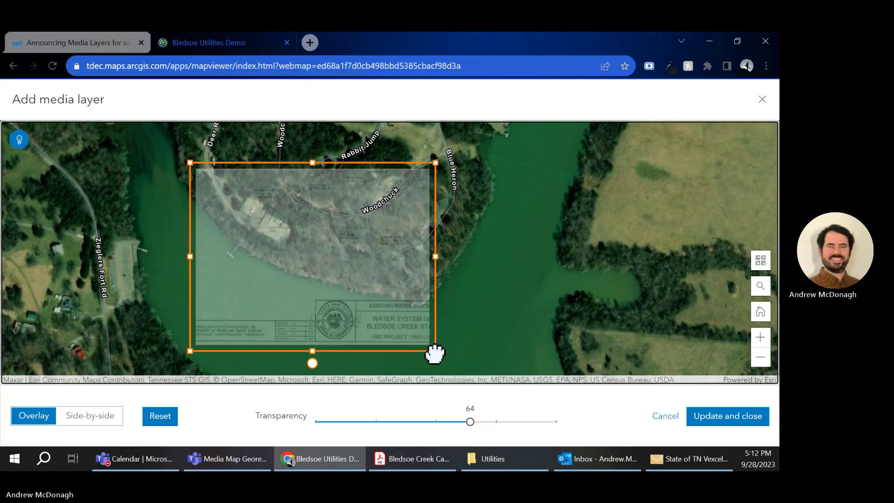
mouse_move(433, 352)
left_mouse_down()
mouse_move(419, 329)
mouse_move(421, 343)
left_mouse_up()
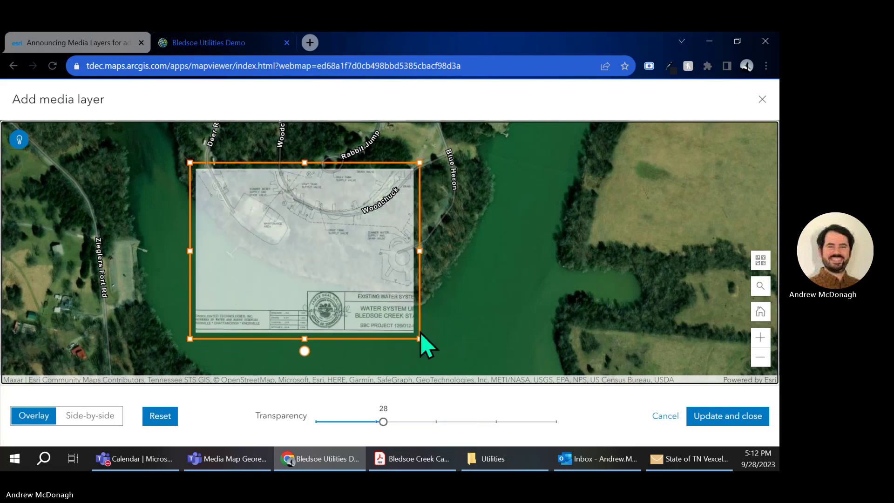
left_click_drag(373, 283, 378, 282)
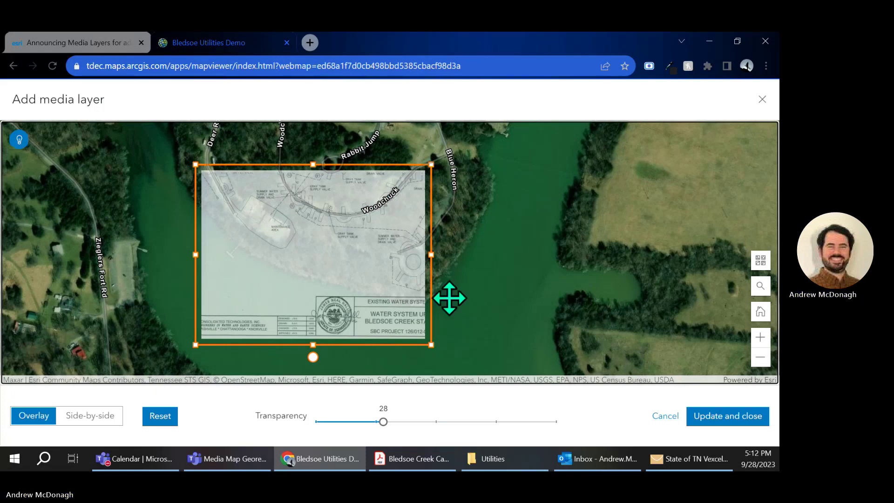
Add the Existing Water System 2007 (2) layer and zoom to check it over the campground map
left_click(744, 425)
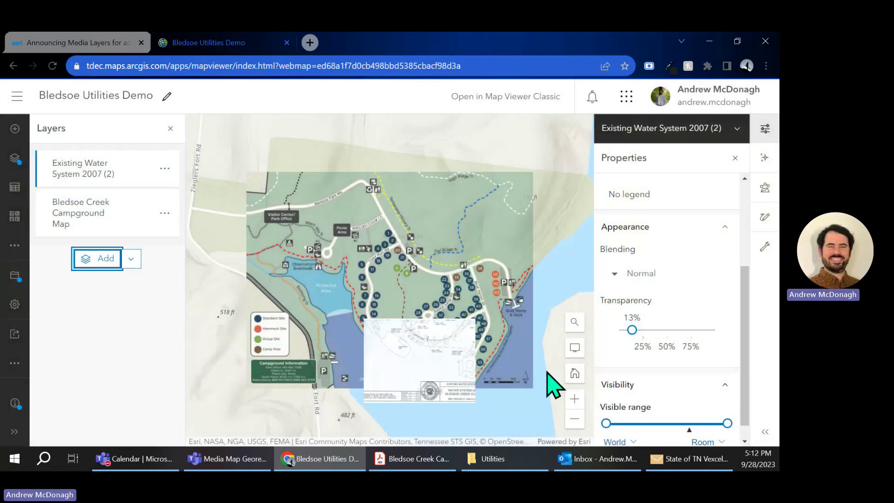
scroll(467, 405, "up", 5)
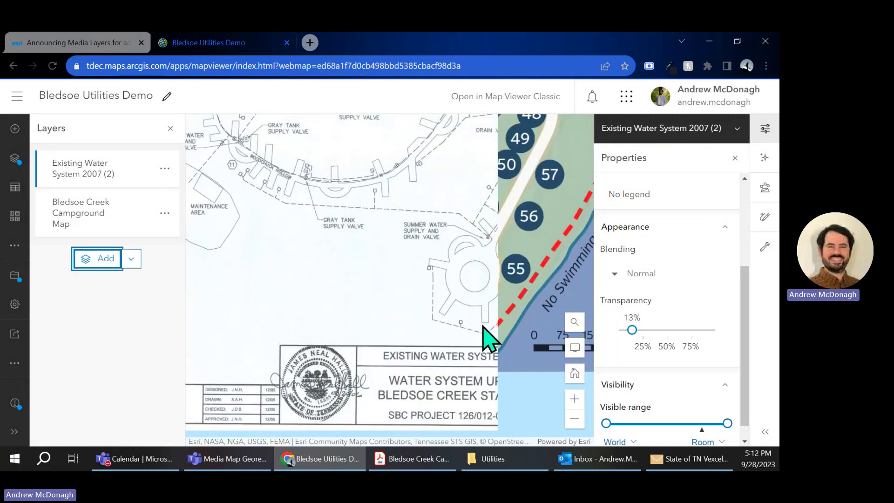
scroll(489, 333, "down", 3)
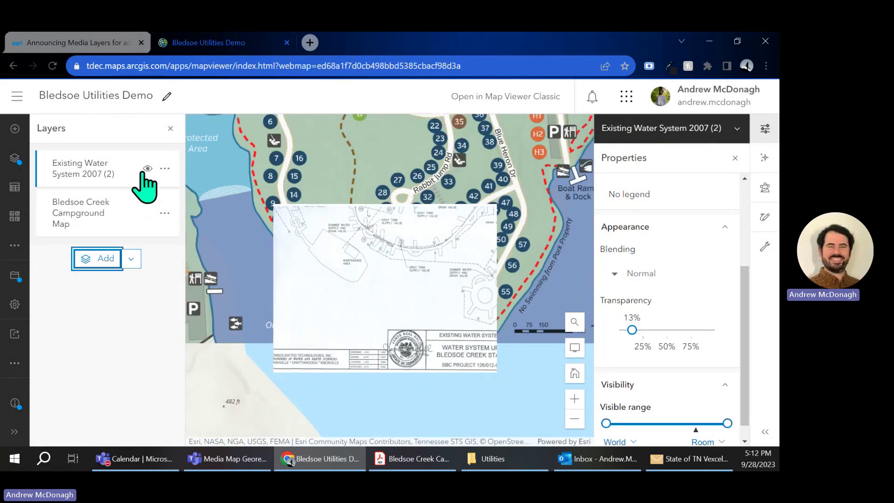
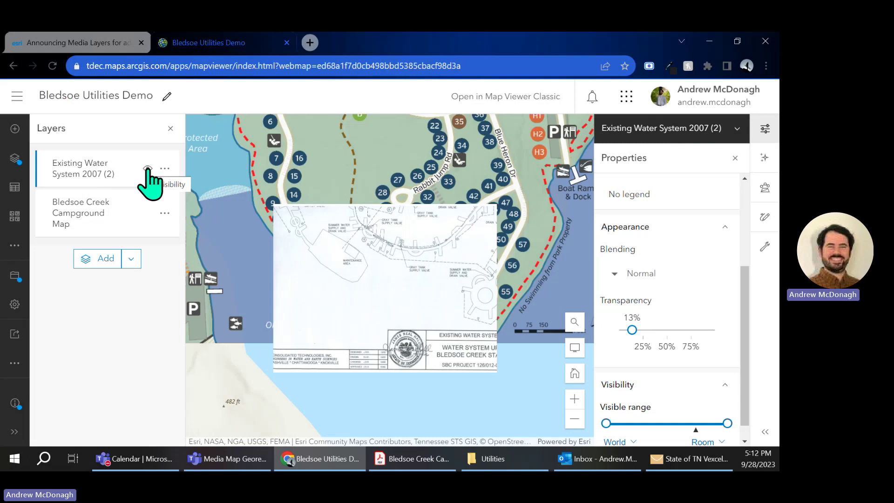
Briefly hide and then re-show the water-system plan and campground map overlays
left_click(147, 169)
left_click(148, 213)
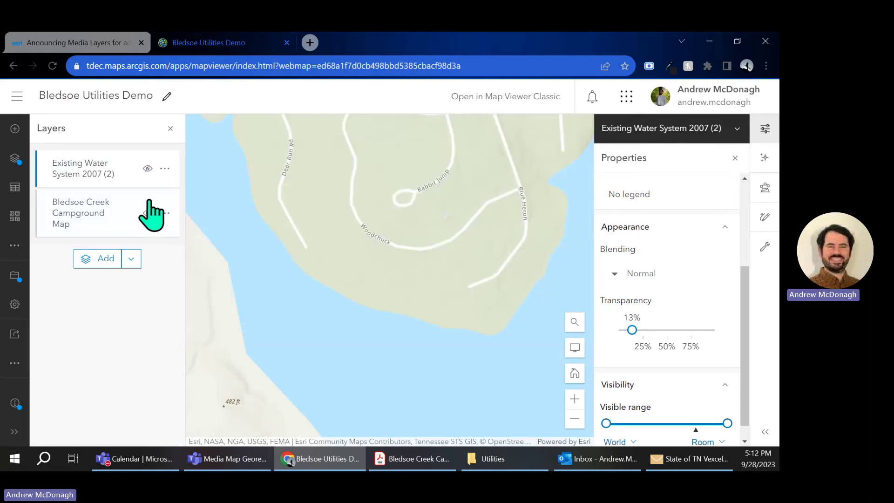
left_click(147, 170)
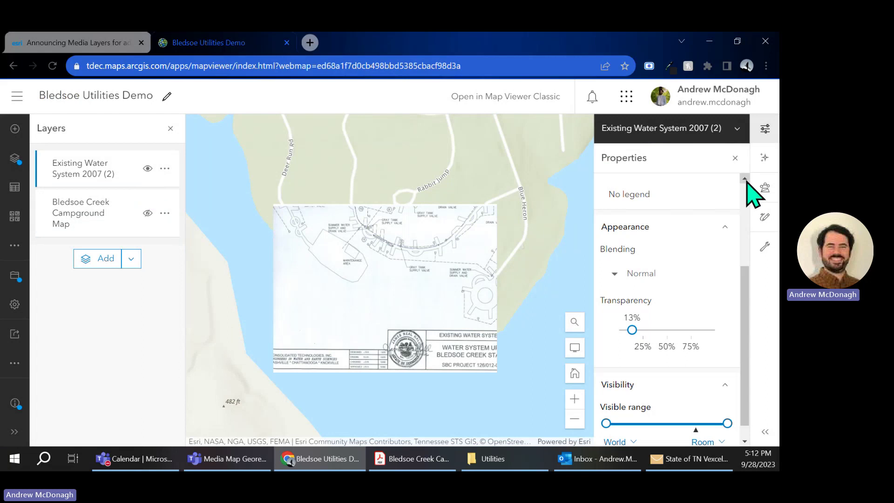
left_click(148, 213)
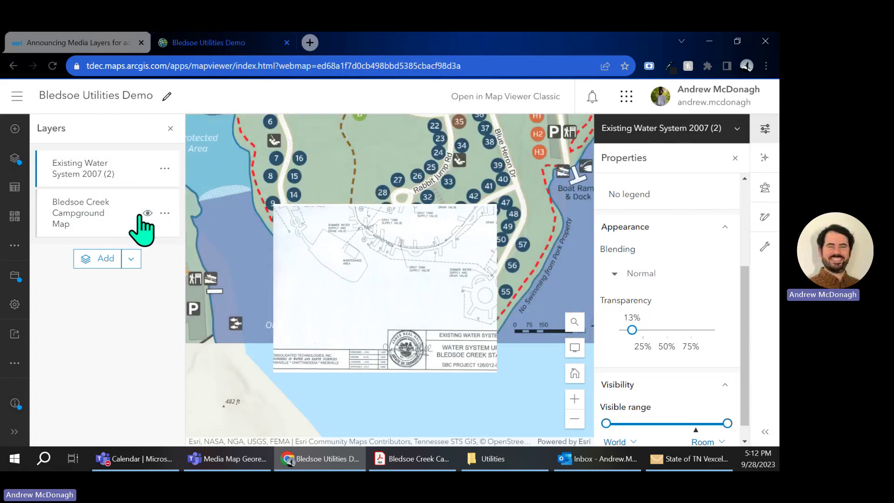
Switch the basemap to Imagery Hybrid and hide the Bledsoe Creek Campground Map and Existing Water System 2007 layers
left_click(17, 223)
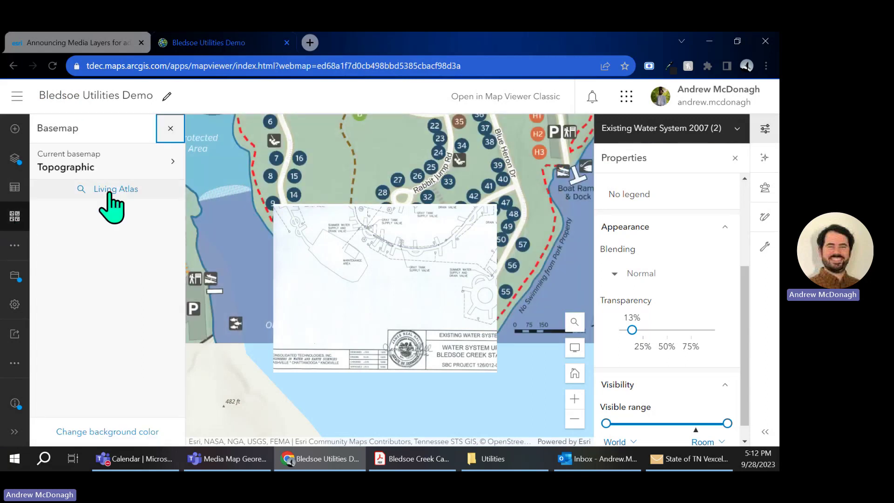
scroll(114, 326, "down", 8)
left_click(129, 386)
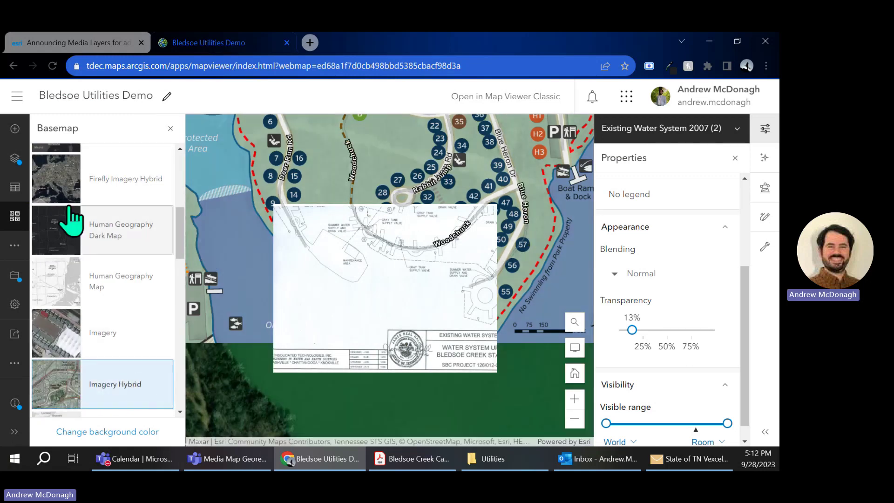
left_click(13, 160)
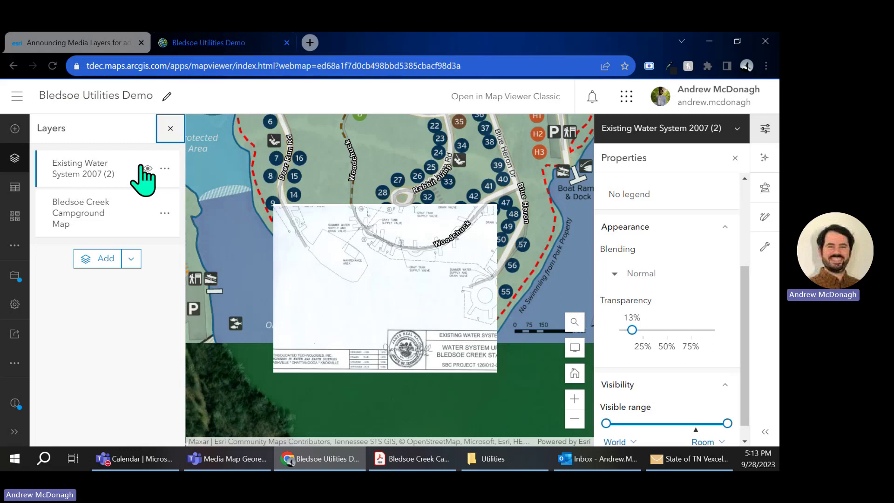
left_click(148, 213)
left_click(147, 168)
Start adding a layer from URL and bring up the Vexcel imagery email
scroll(331, 259, "up", 5)
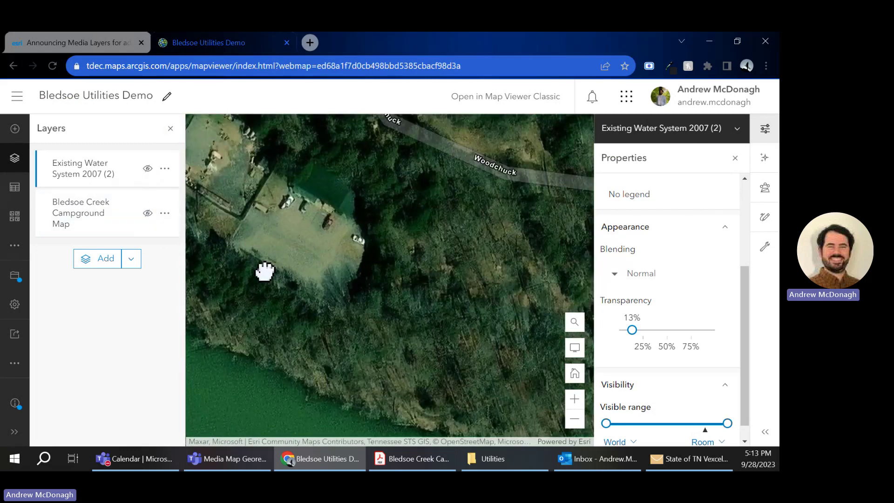
scroll(289, 283, "down", 3)
left_click(132, 261)
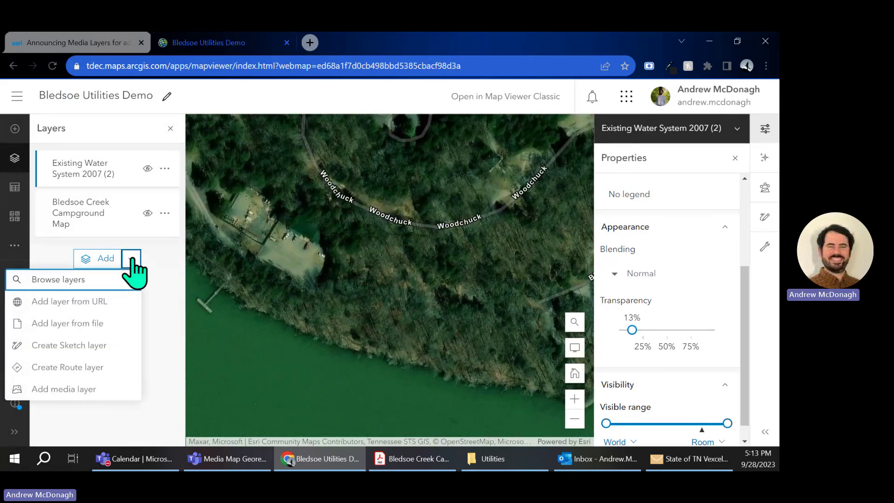
left_click(100, 306)
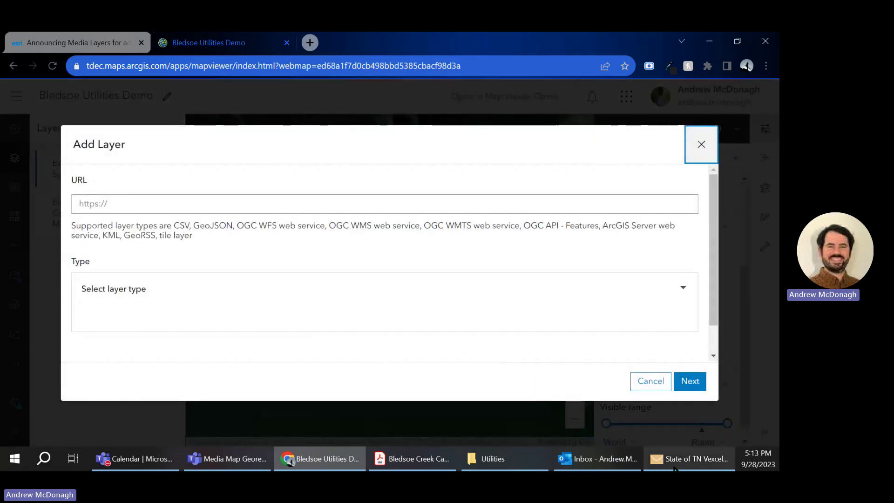
left_click(675, 468)
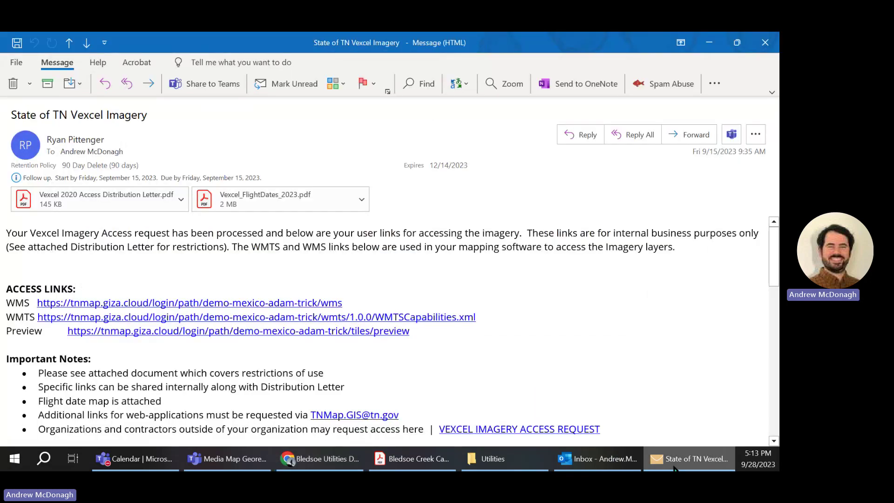
Copy the WMS hyperlink from the Vexcel imagery email and paste it into the Add Layer URL field
left_click(674, 468)
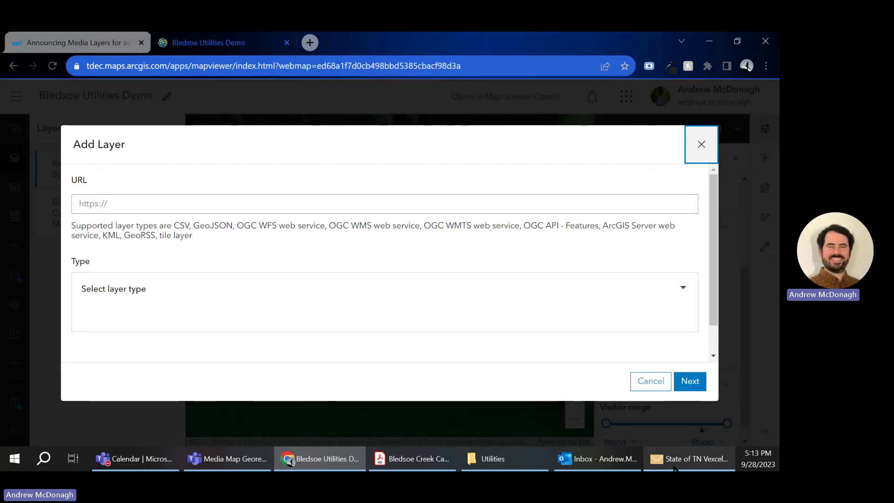
left_click(674, 469)
right_click(315, 301)
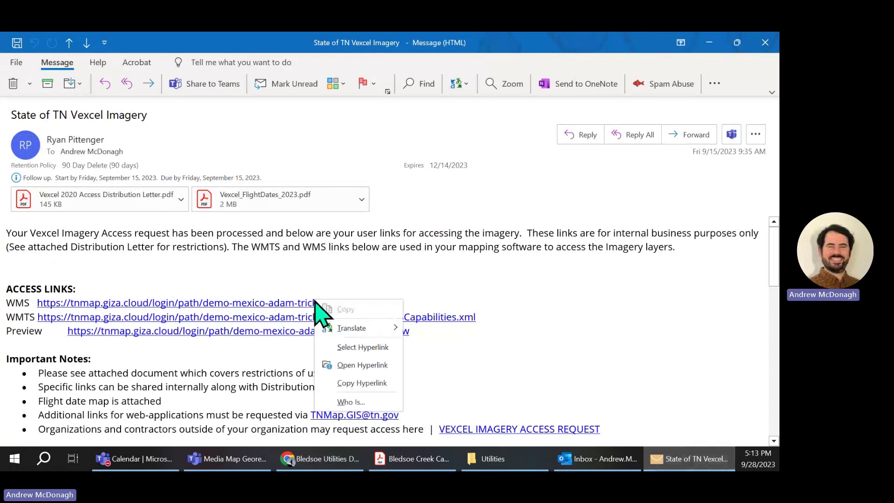
left_click(343, 378)
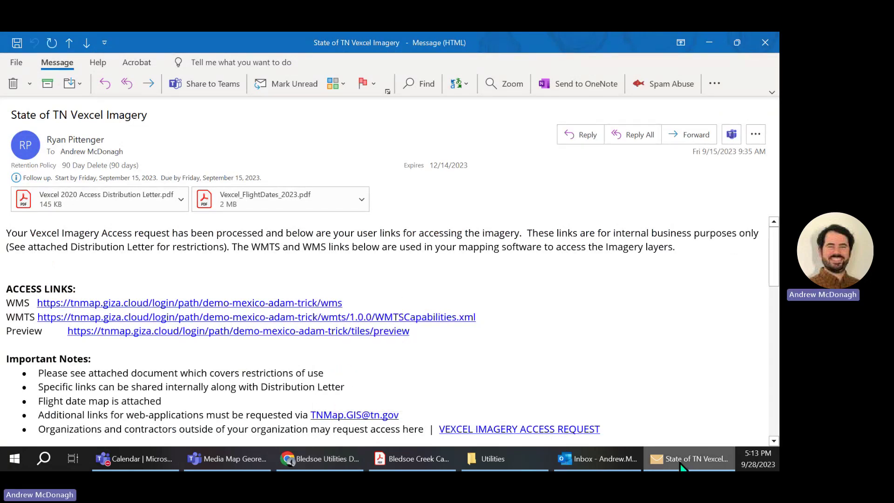
left_click(681, 465)
left_click(291, 208)
type("https://tnmap.giza.cloud/login/path/demo-mexico-adam-trick/wms")
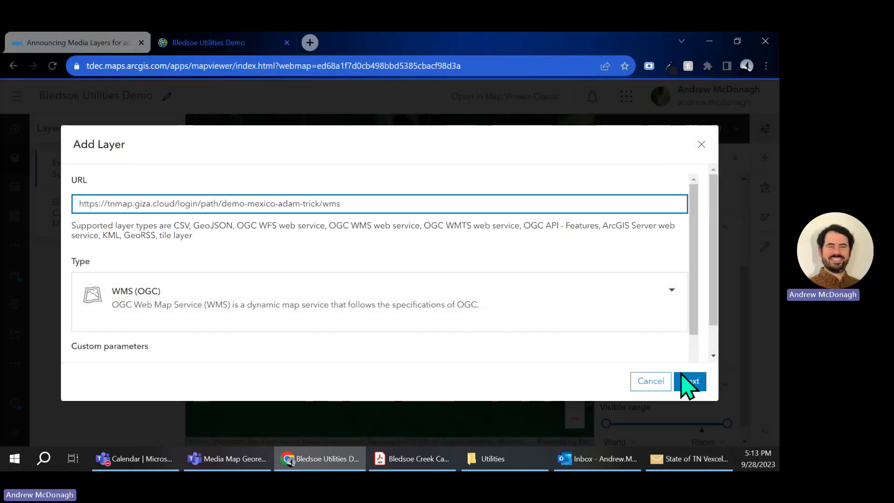
Add the Vexcel_Imagery_2023 layer from the WMS service to the map
left_click(689, 381)
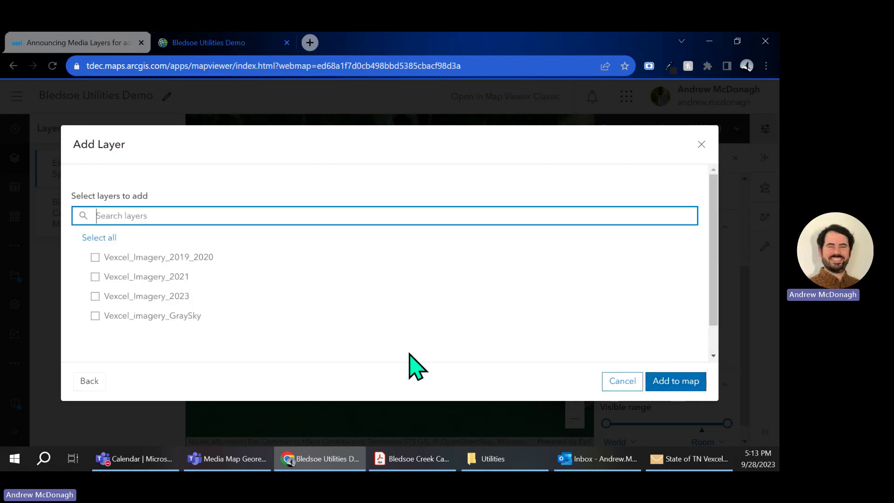
left_click(95, 297)
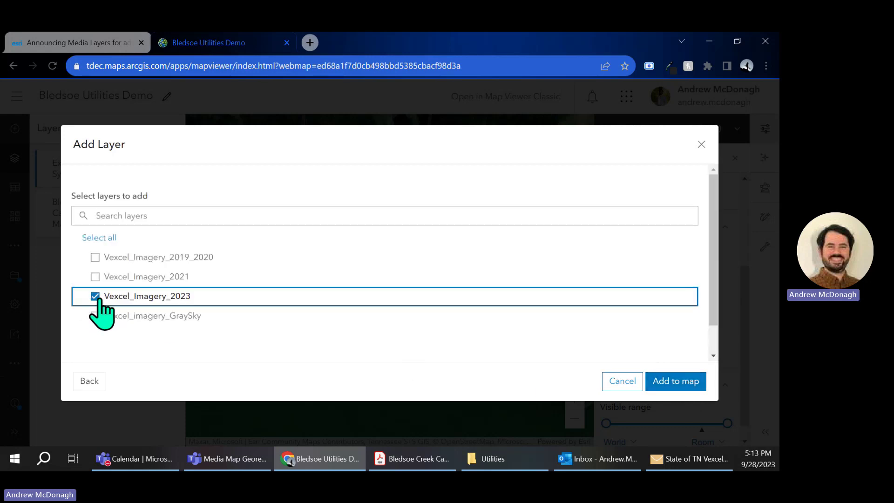
left_click(670, 383)
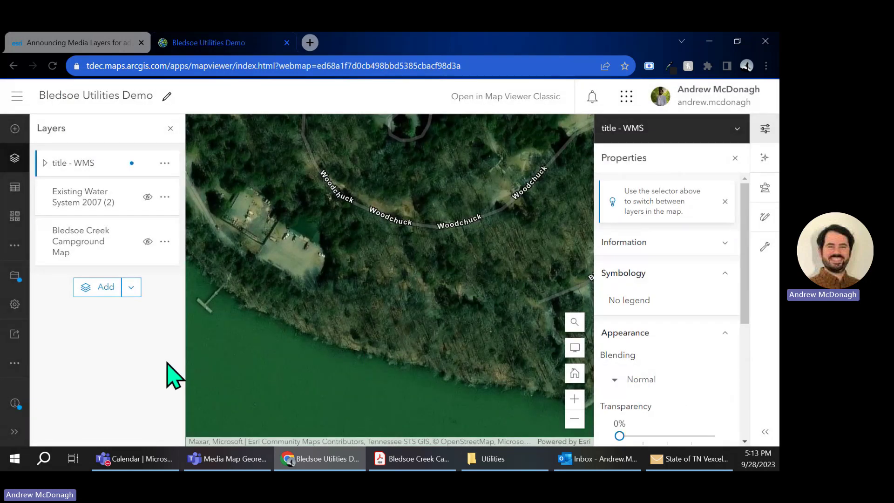
scroll(243, 205, "up", 2)
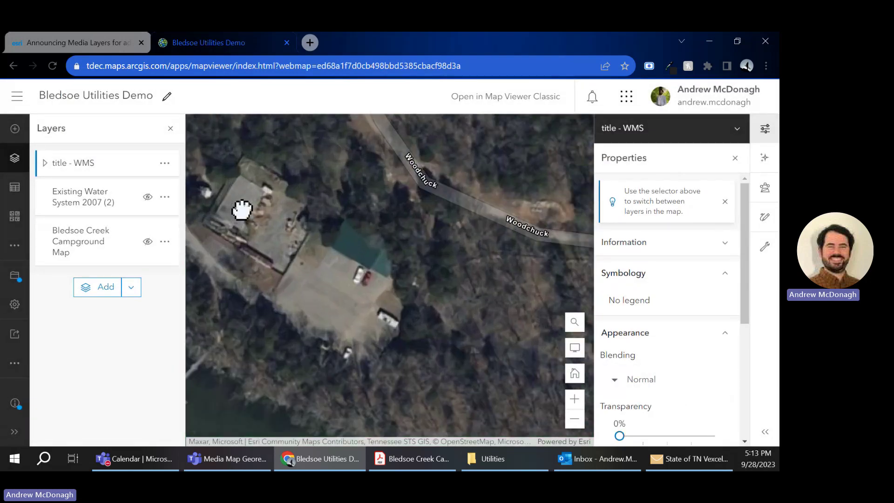
scroll(338, 352, "down", 2)
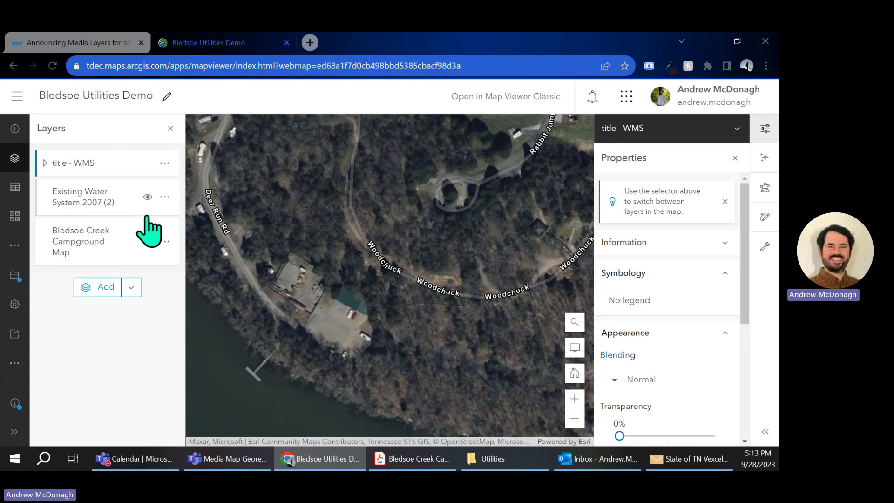
Hide the title - WMS imagery layer and pan to bring the scanned plan into view
left_click(735, 158)
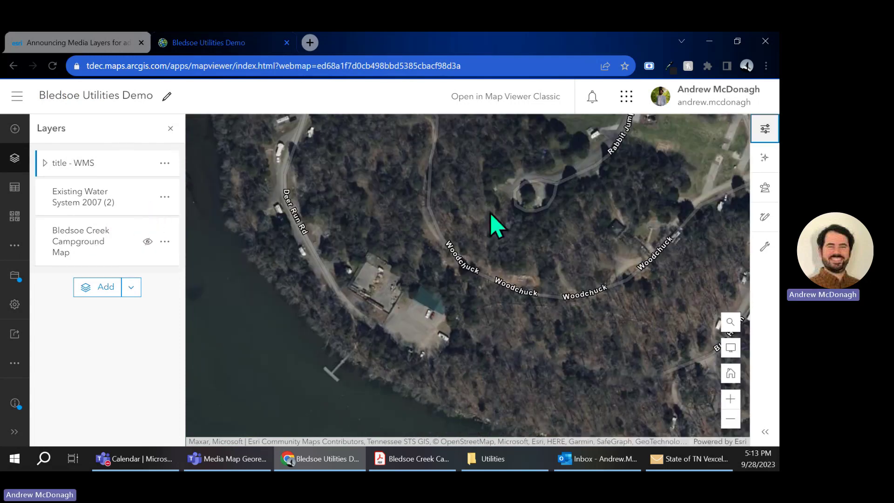
left_click(147, 162)
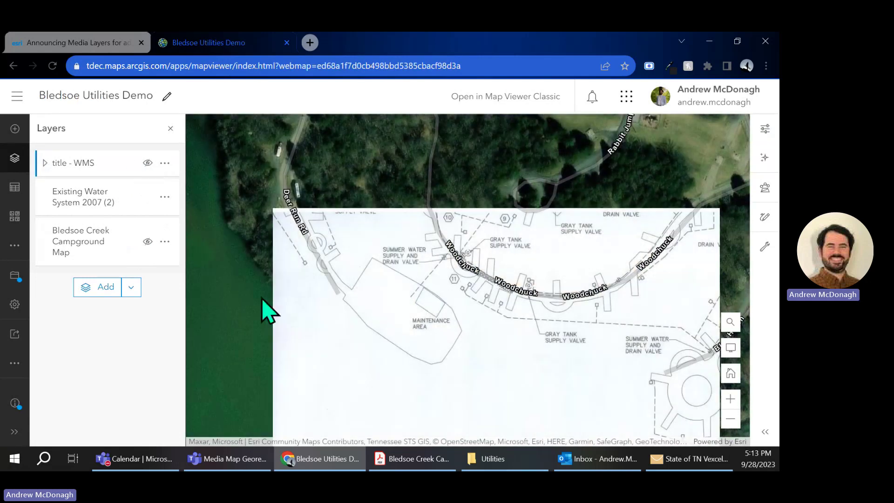
left_click_drag(223, 309, 179, 277)
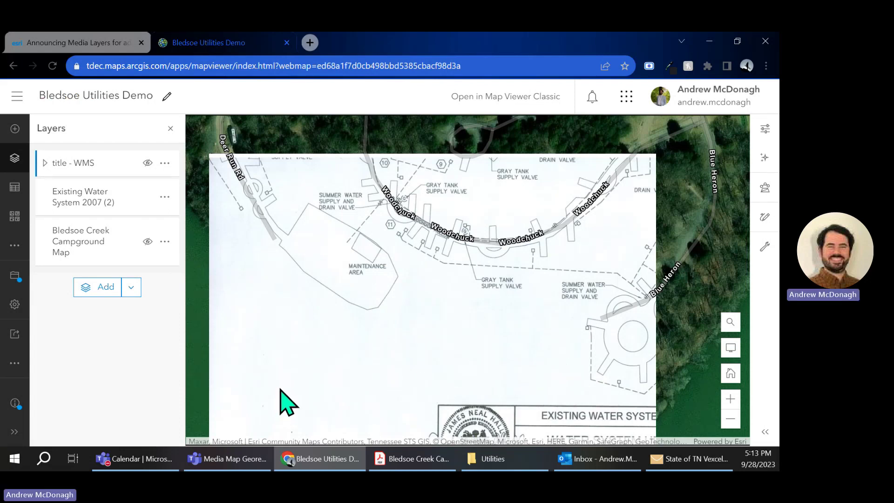
Browse My organization's layers and search for 'utilities'
left_click(16, 130)
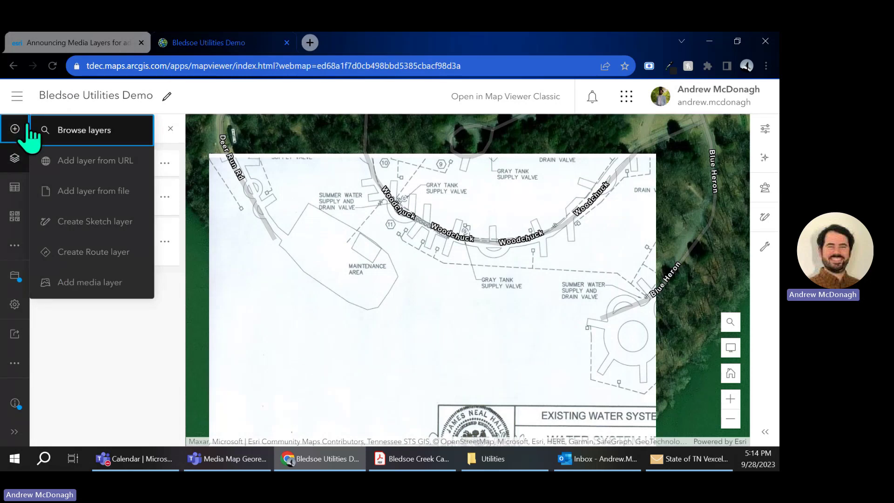
left_click(101, 132)
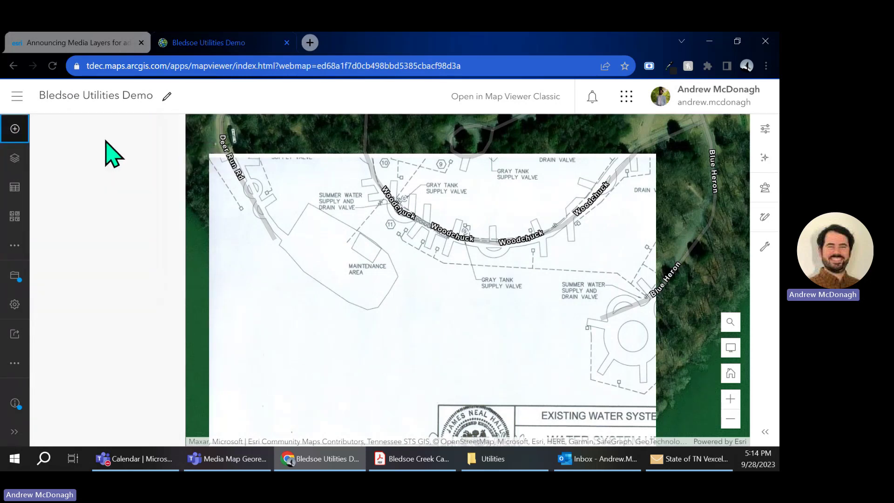
left_click(111, 159)
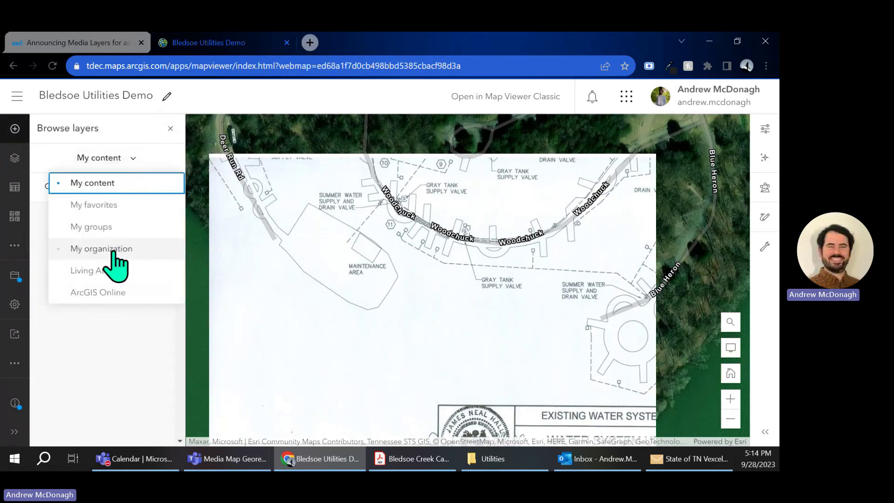
left_click(113, 254)
left_click(127, 187)
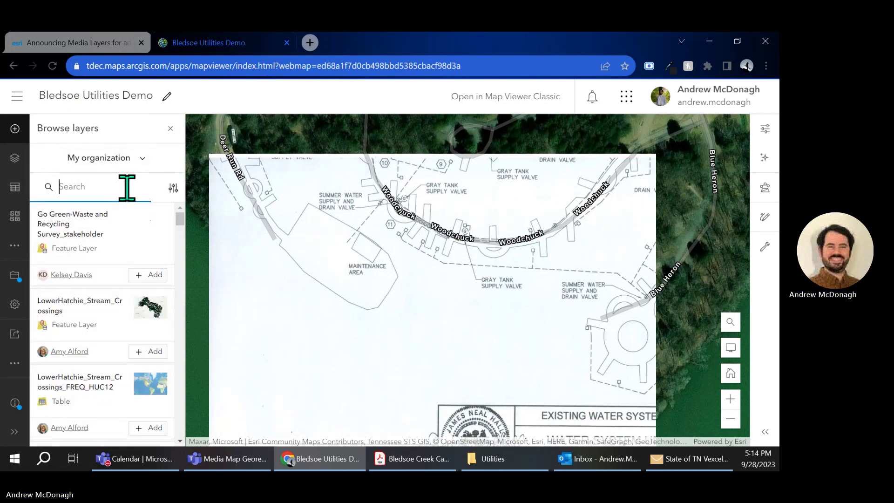
type("utilities")
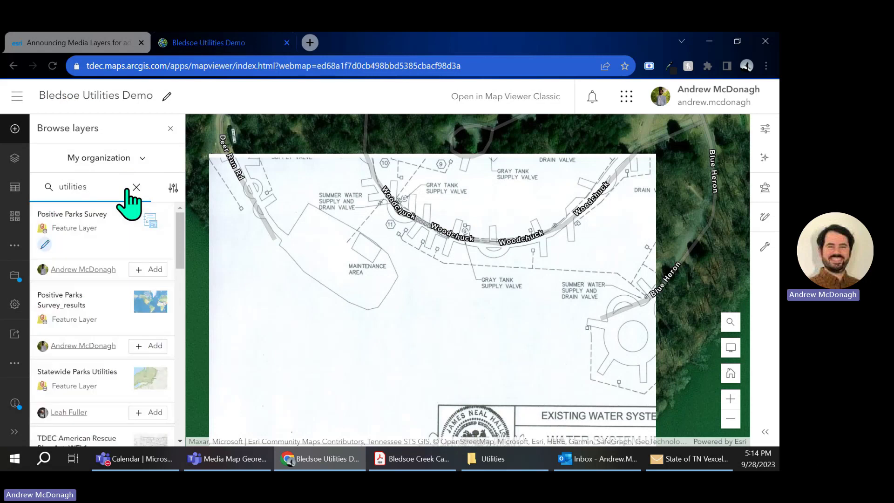
Add Statewide Parks Utilities to the map, removing the mistakenly added Positive Parks Survey
left_click(151, 270)
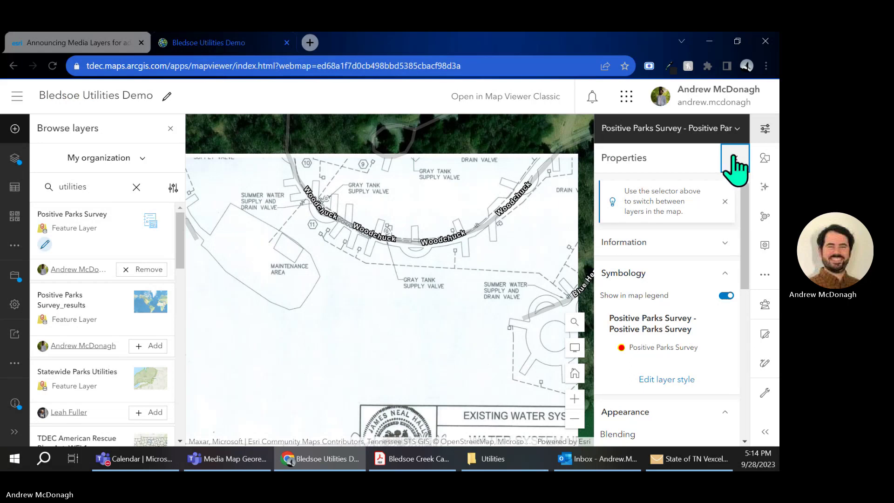
left_click(150, 270)
scroll(181, 256, "down", 3)
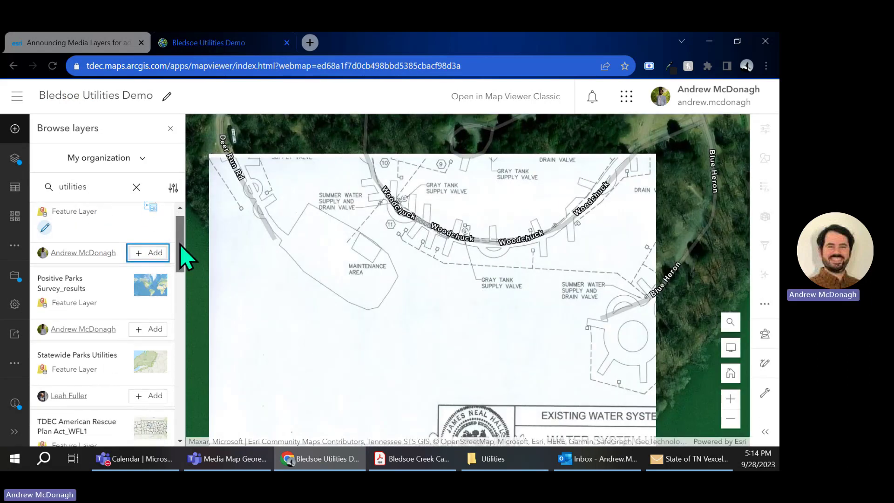
left_click(153, 280)
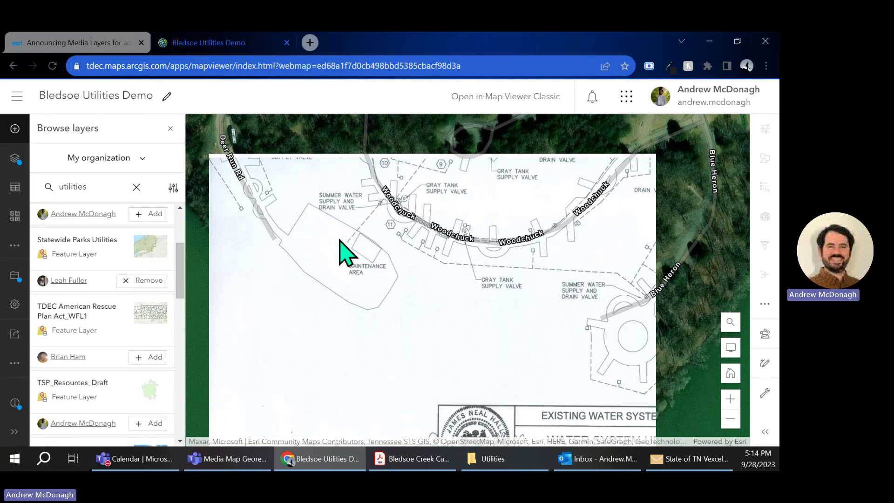
left_click(19, 164)
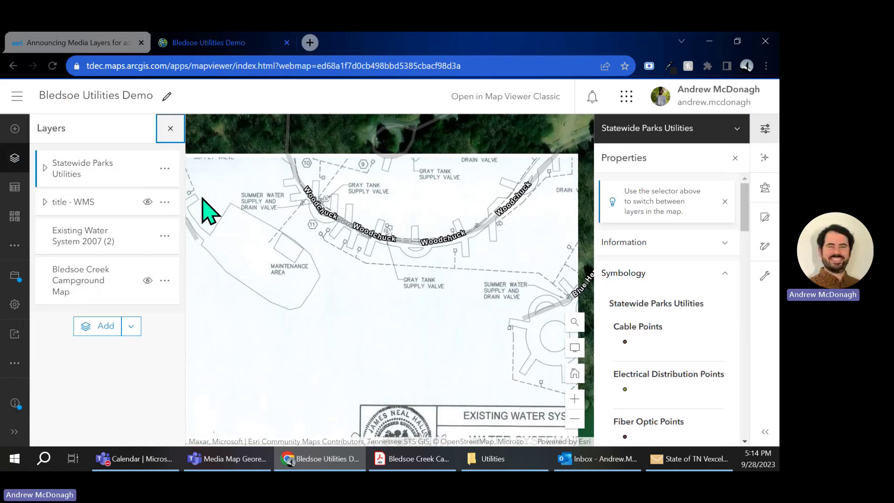
Expand the Statewide Parks Utilities group and open the Potable Water (Forced Pressure) Points layer's properties
left_click(735, 158)
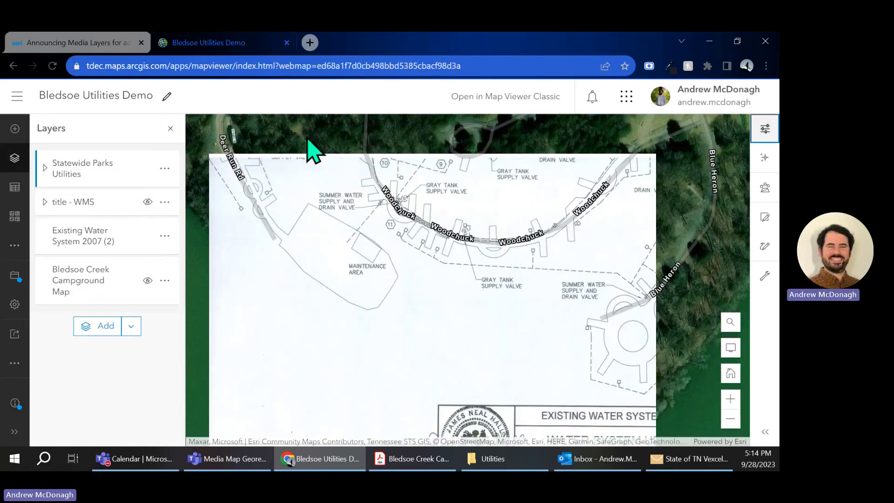
left_click(45, 166)
left_click_drag(178, 209, 187, 364)
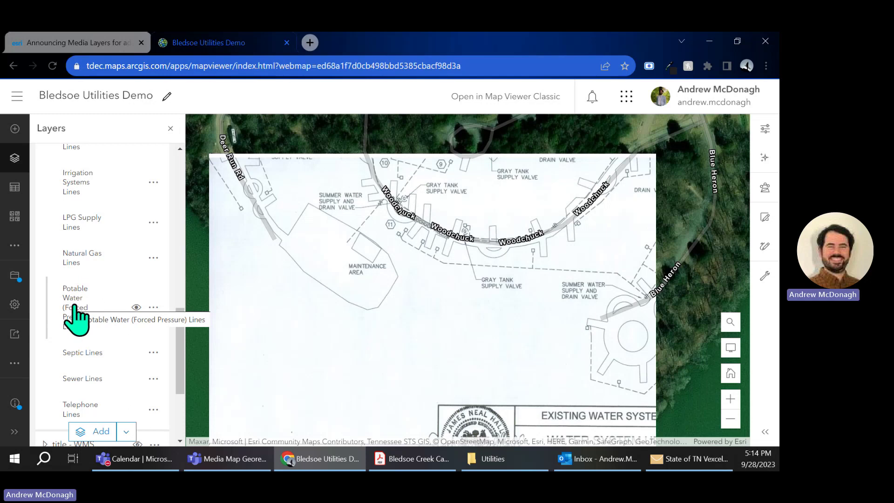
scroll(149, 344, "down", 3)
scroll(143, 349, "up", 10)
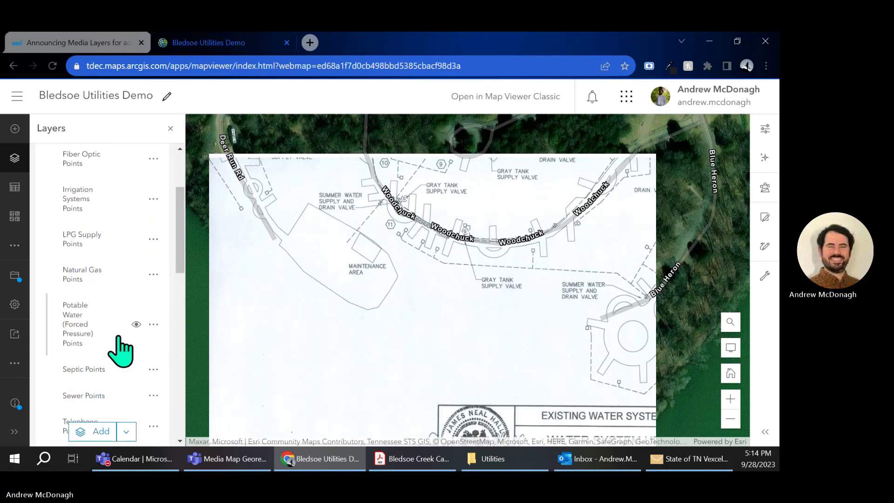
left_click(79, 321)
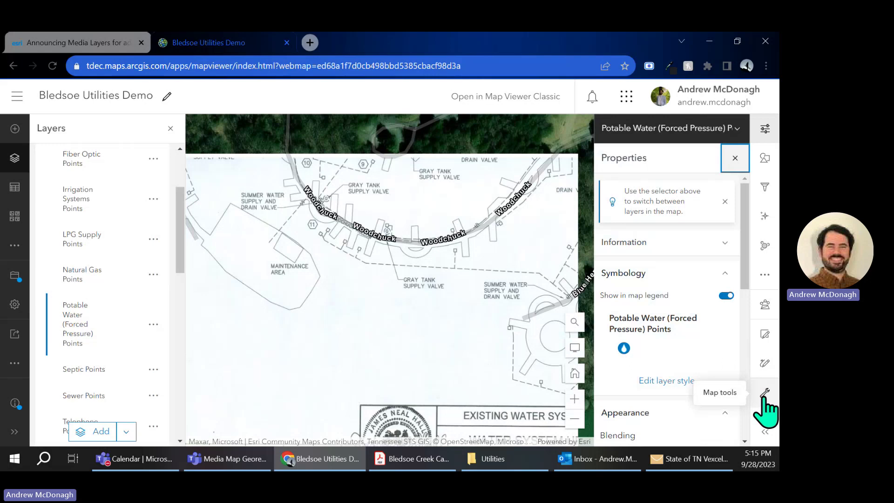
Start editing with the Potable Water (Forced Pressure) Point template
left_click(765, 340)
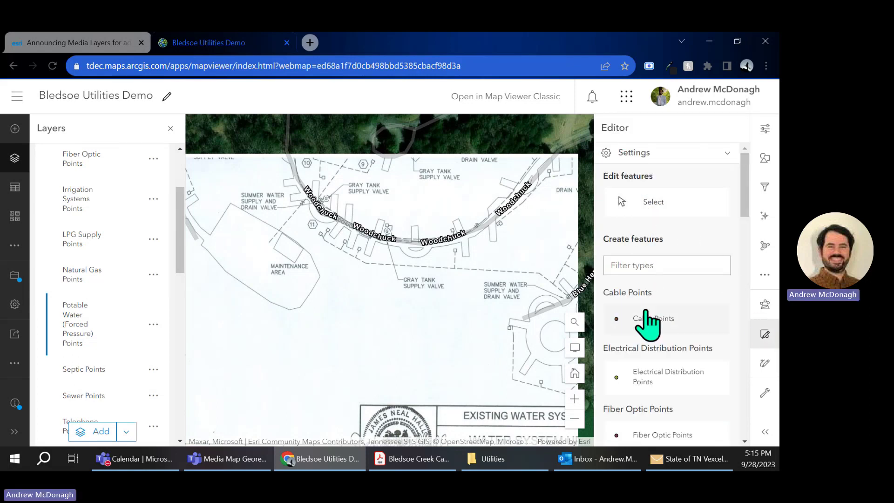
left_click_drag(742, 193, 741, 280)
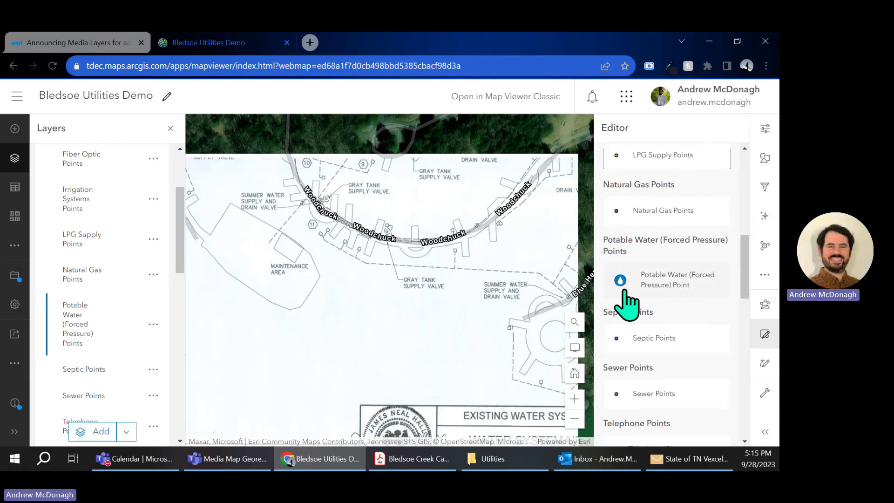
left_click(653, 285)
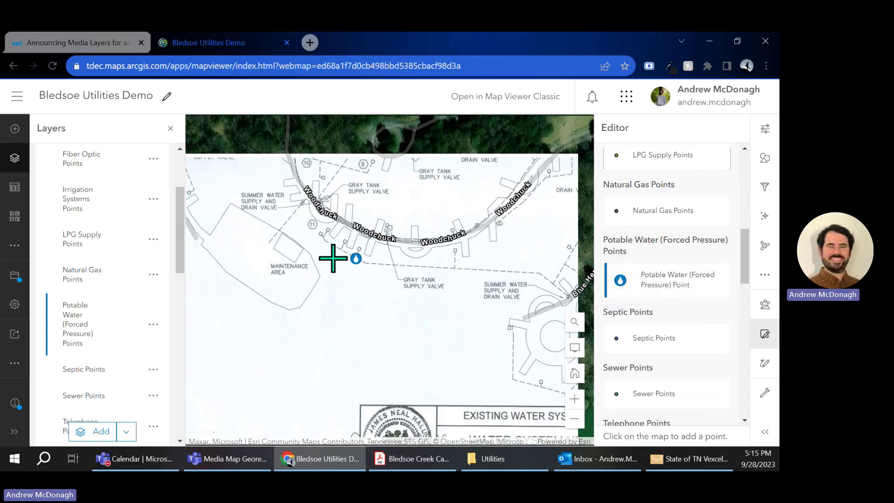
Zoom the map in on the plan around Woodchuck road
scroll(266, 158, "up", 2)
left_click(398, 325)
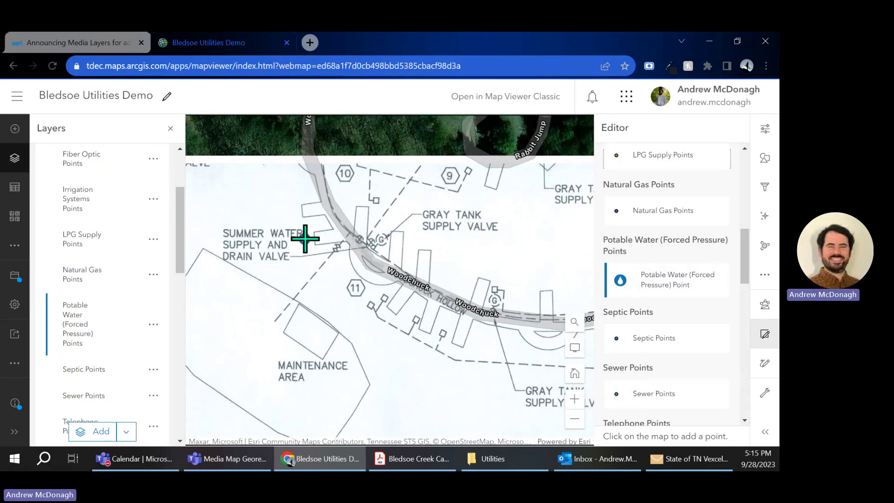
scroll(304, 238, "down", 1)
left_click(418, 285)
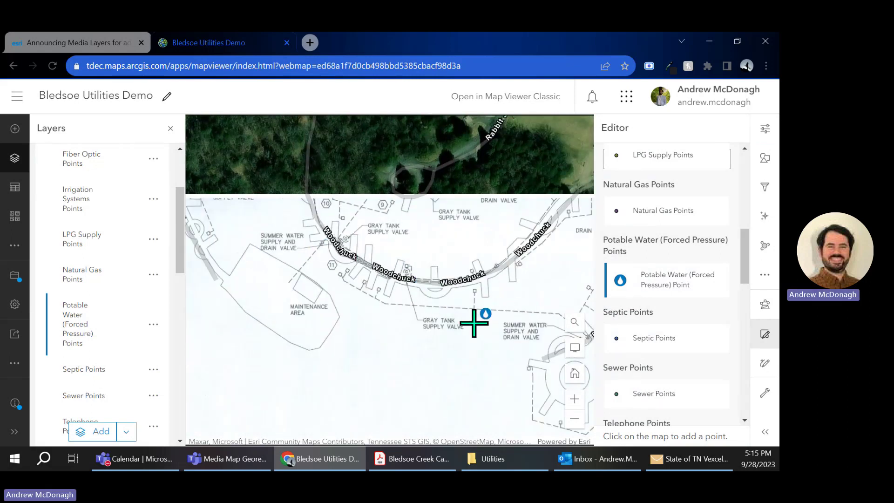
scroll(394, 303, "up", 1)
scroll(435, 259, "up", 1)
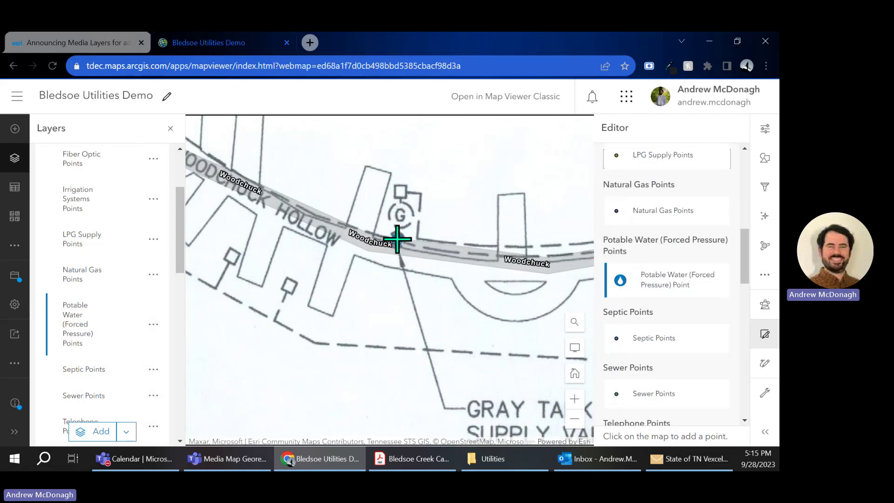
Place a potable water point on the G symbol beside Woodchuck and set its type to Valve
left_click(397, 239)
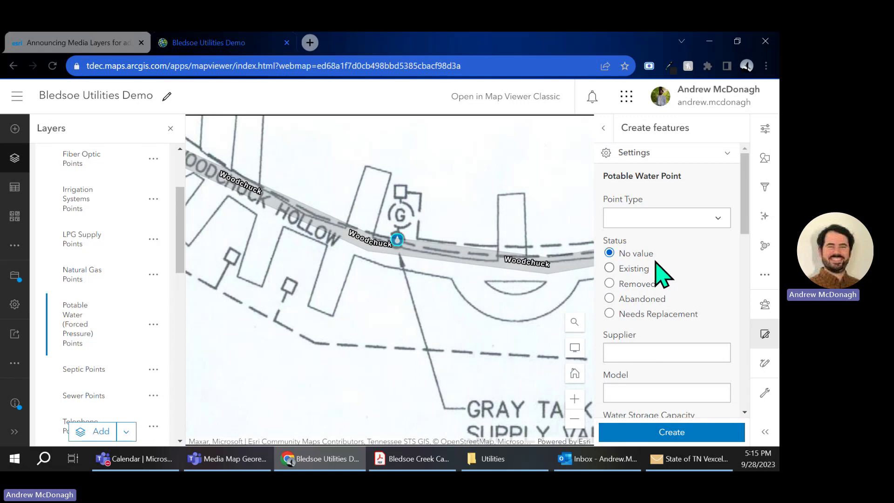
left_click(718, 219)
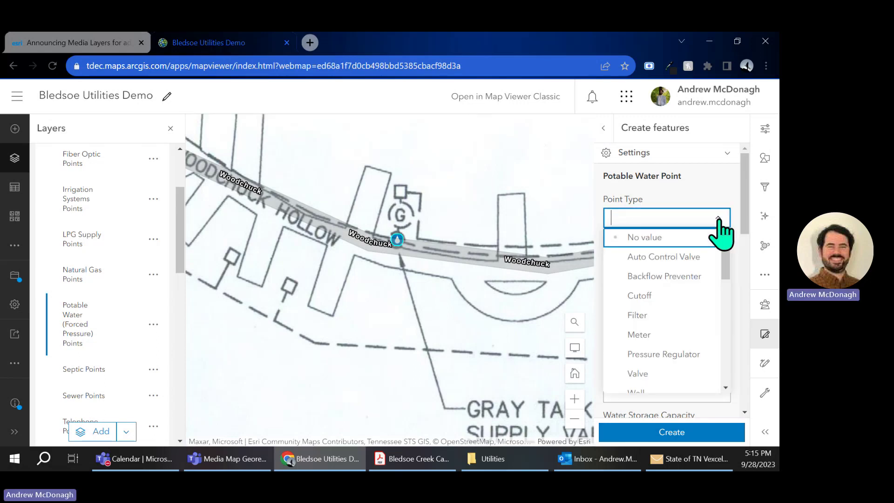
left_click(665, 373)
left_click(705, 356)
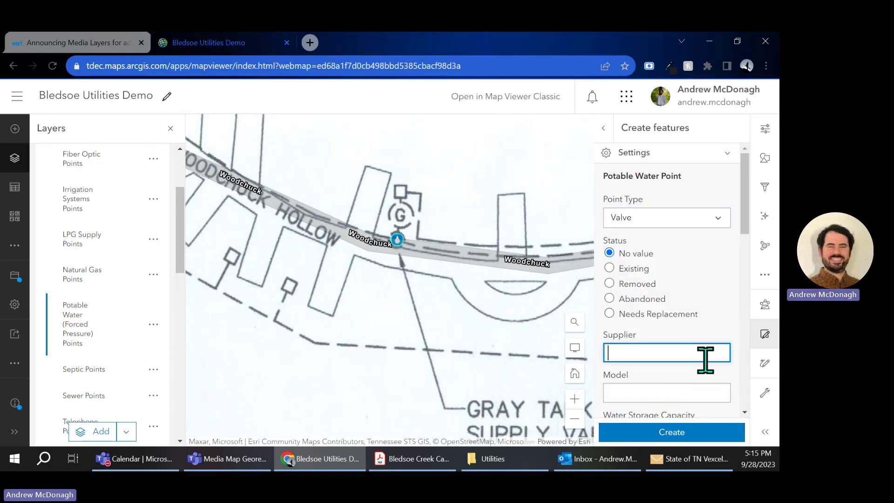
Set the valve's Position Source to Design Plan and create the point
scroll(712, 328, "down", 3)
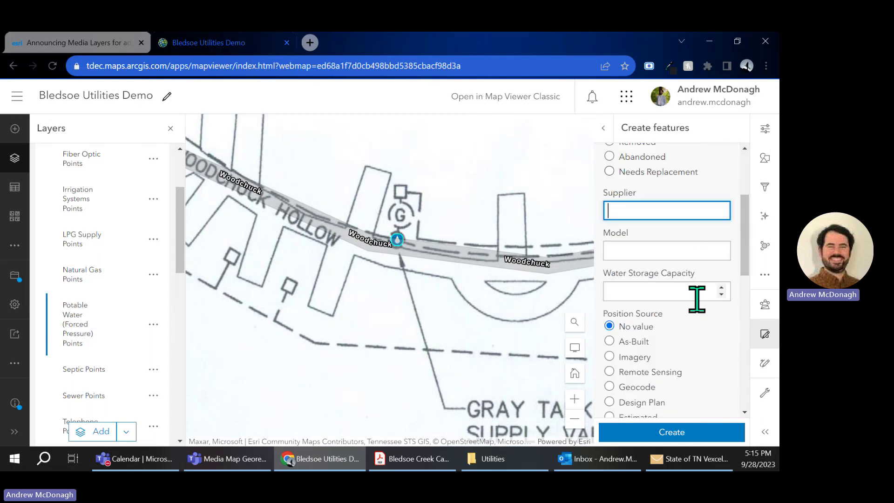
scroll(697, 298, "down", 3)
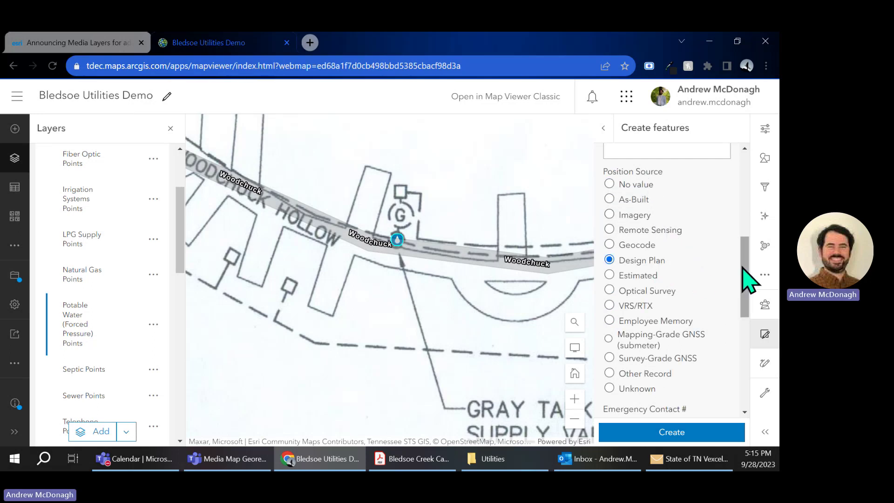
left_click_drag(743, 282, 742, 361)
scroll(708, 322, "down", 1)
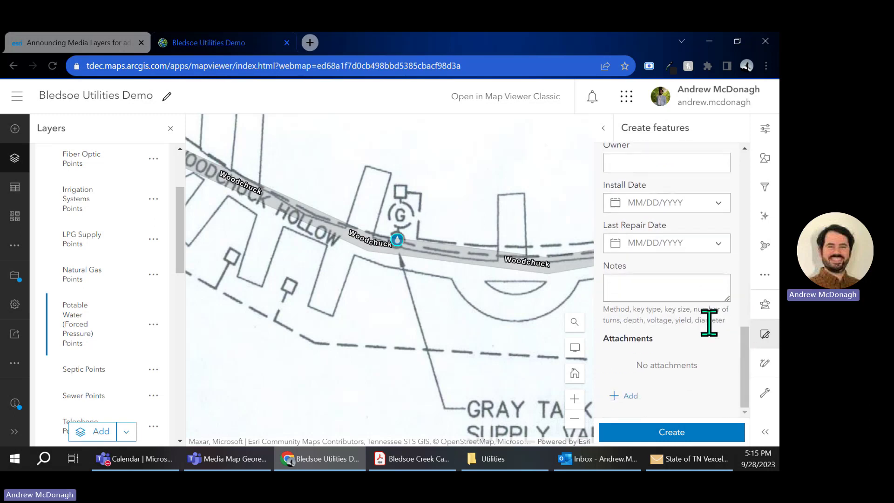
left_click(661, 436)
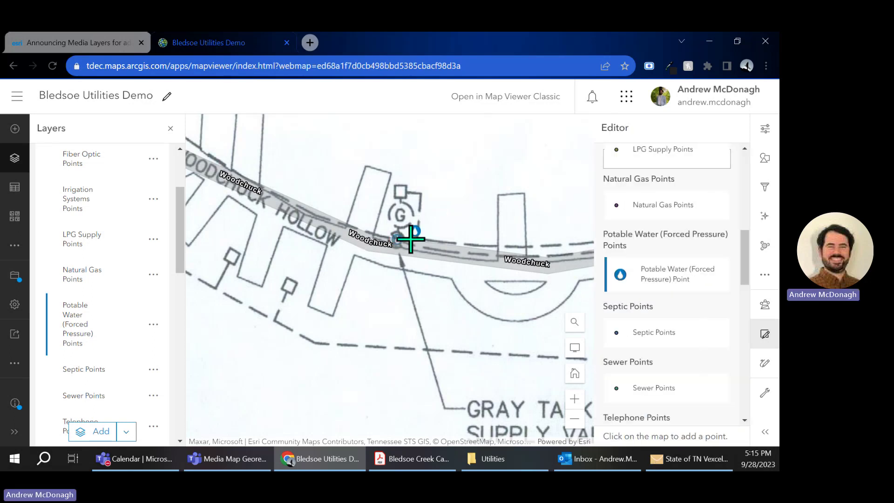
scroll(368, 223, "down", 2)
scroll(378, 272, "down", 3)
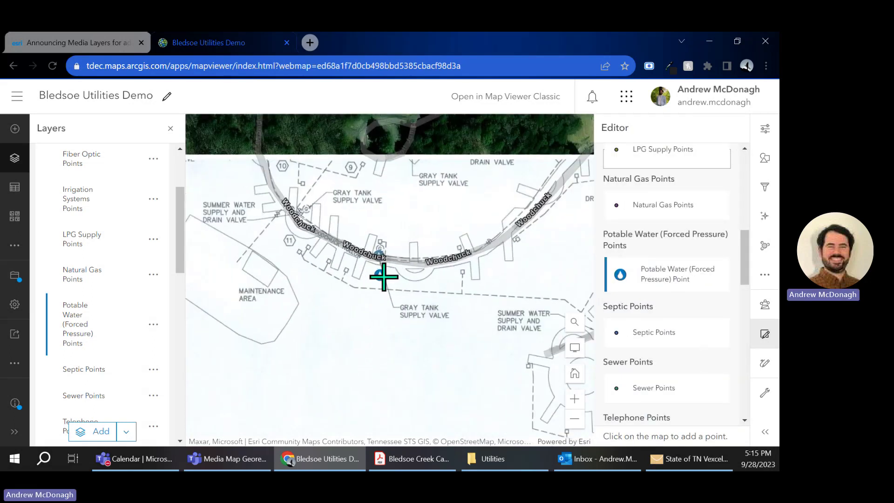
scroll(675, 335, "down", 6)
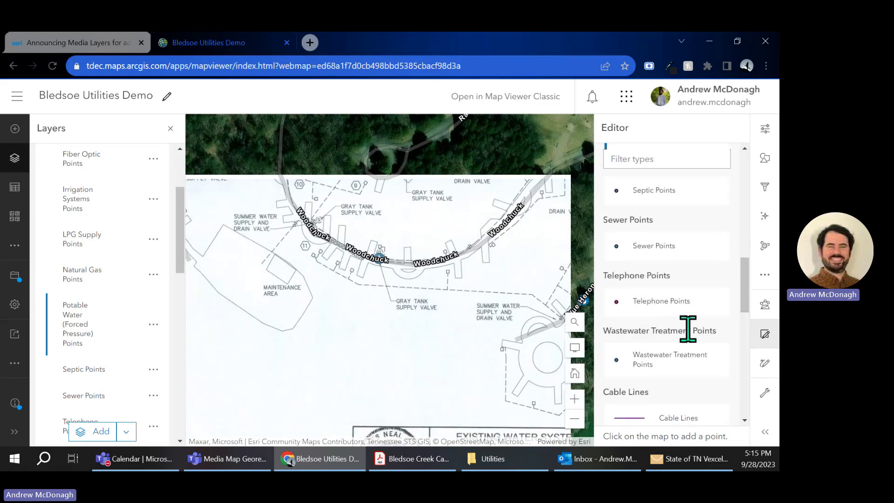
Choose the Potable Water (Forced Pressure) Line template
left_click_drag(746, 321, 742, 379)
left_click(706, 349)
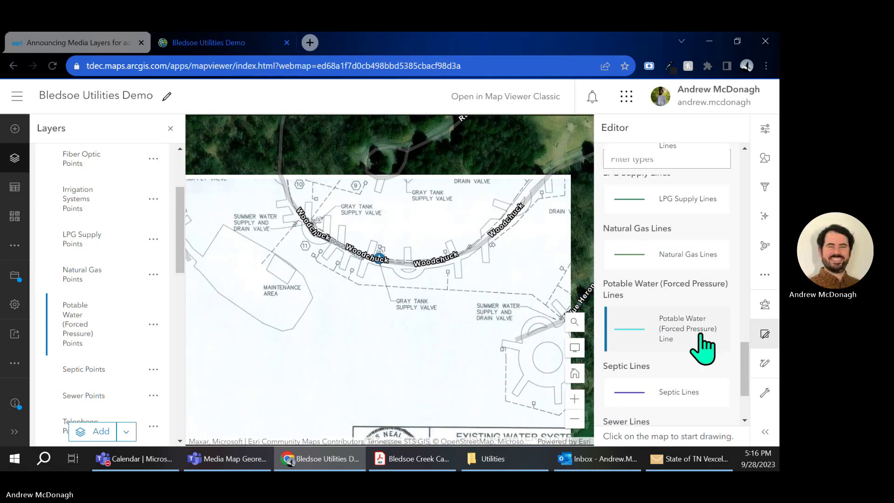
scroll(323, 268, "up", 2)
left_click(327, 272)
scroll(301, 254, "up", 2)
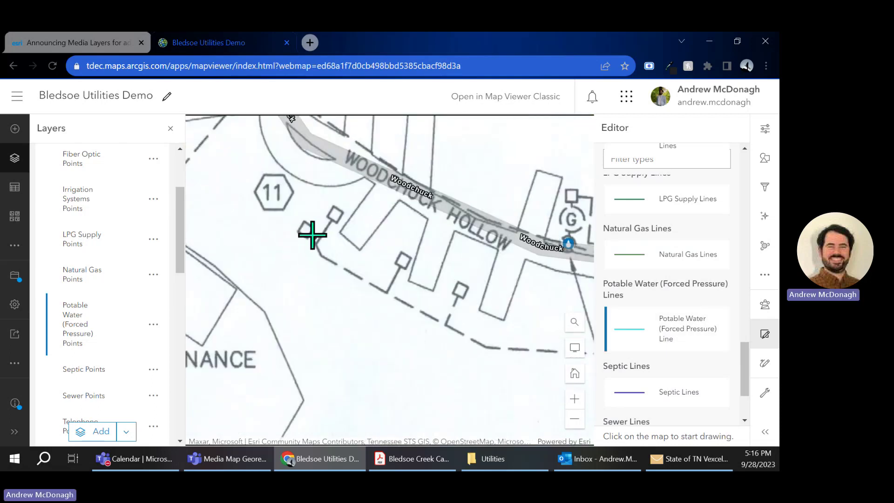
Trace the dashed pipe from near site 11 past Gray Tank Supply Valve, finishing at Blue Heron
left_click(311, 236)
left_click(387, 293)
left_click(446, 327)
scroll(286, 261, "down", 2)
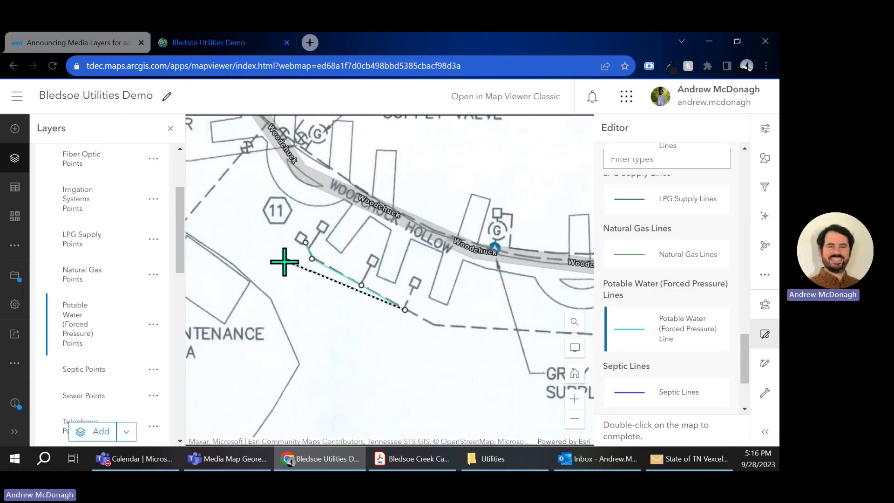
scroll(303, 305, "down", 3)
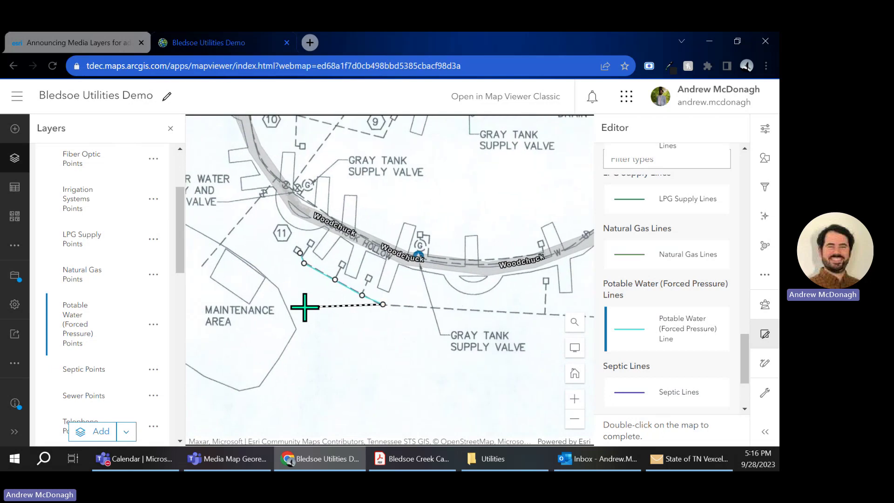
scroll(359, 273, "up", 3)
left_click(356, 277)
left_click(526, 285)
scroll(451, 255, "down", 3)
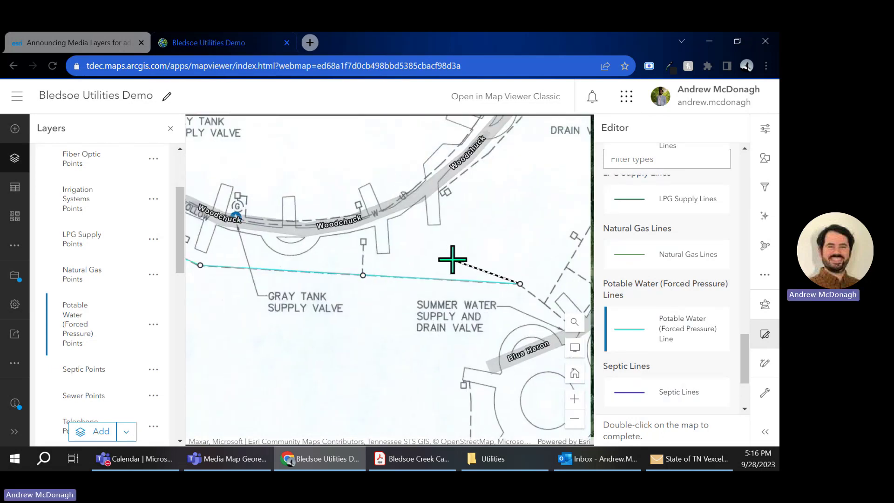
scroll(523, 300, "up", 4)
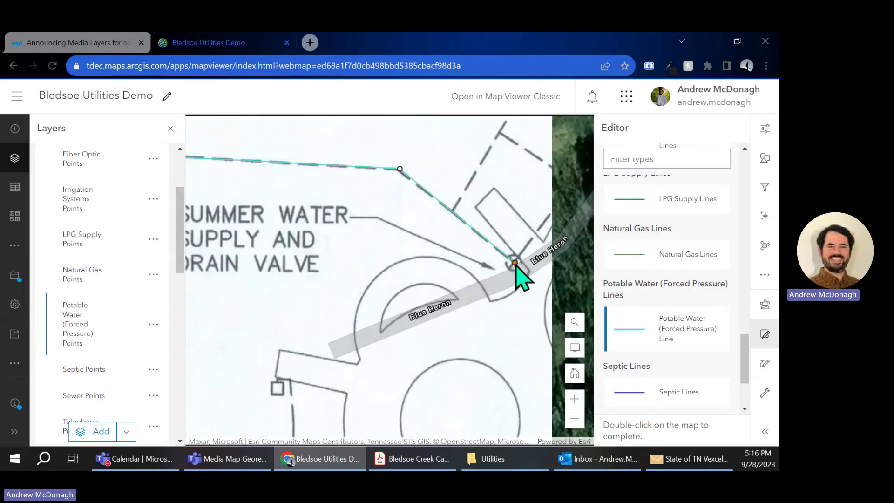
double_click(515, 264)
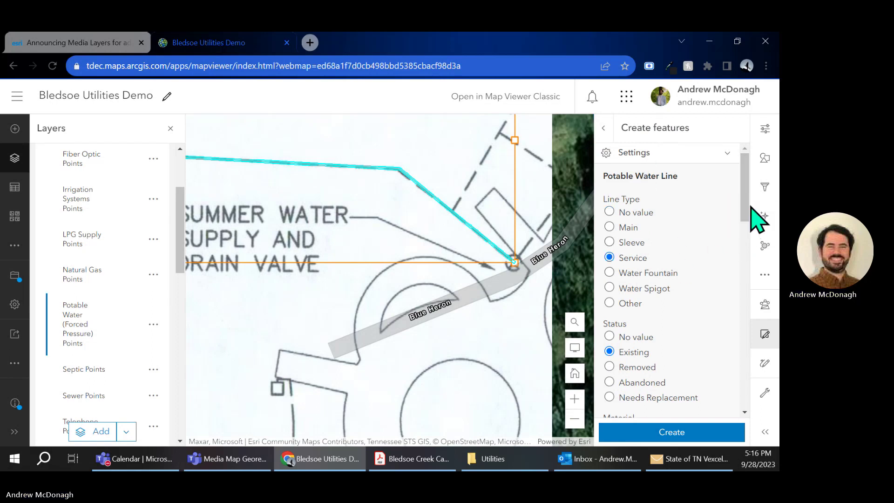
Keep Service and Existing, enter 4 for Diameter (inches), choose Design Plan position source, and create the line
scroll(746, 215, "down", 3)
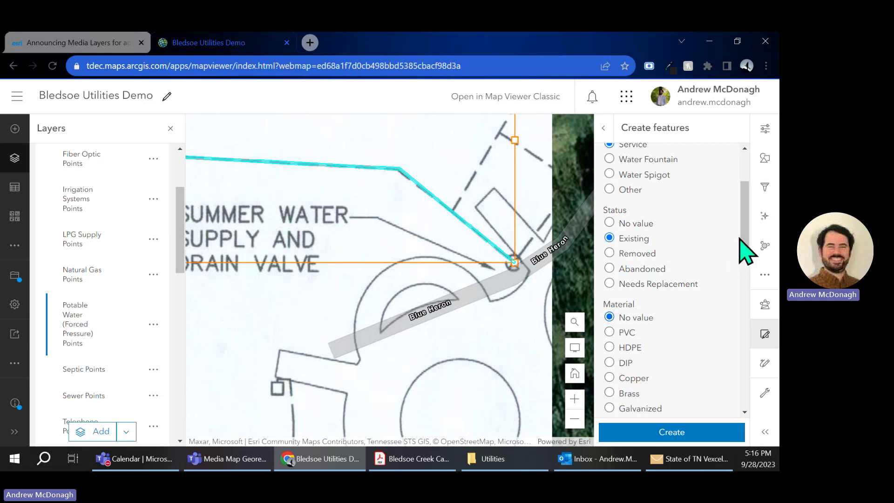
scroll(747, 251, "down", 3)
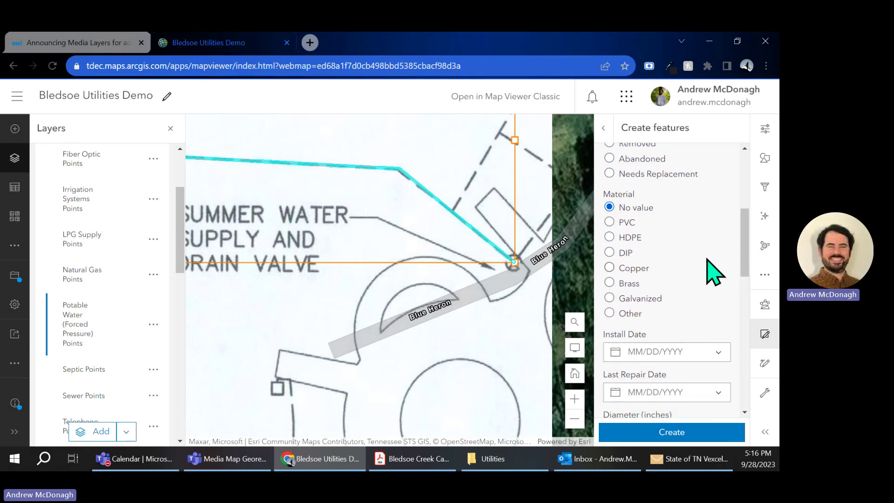
left_click_drag(744, 261, 744, 311)
scroll(744, 313, "down", 1)
left_click(693, 209)
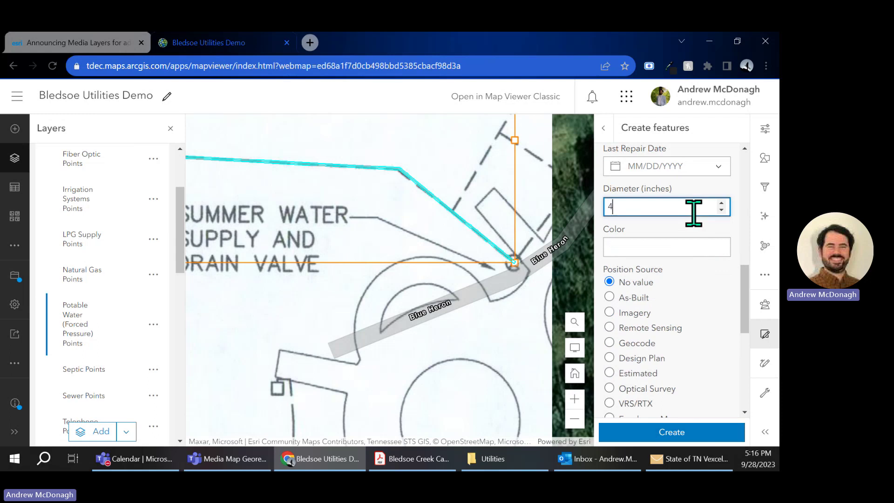
scroll(747, 302, "down", 3)
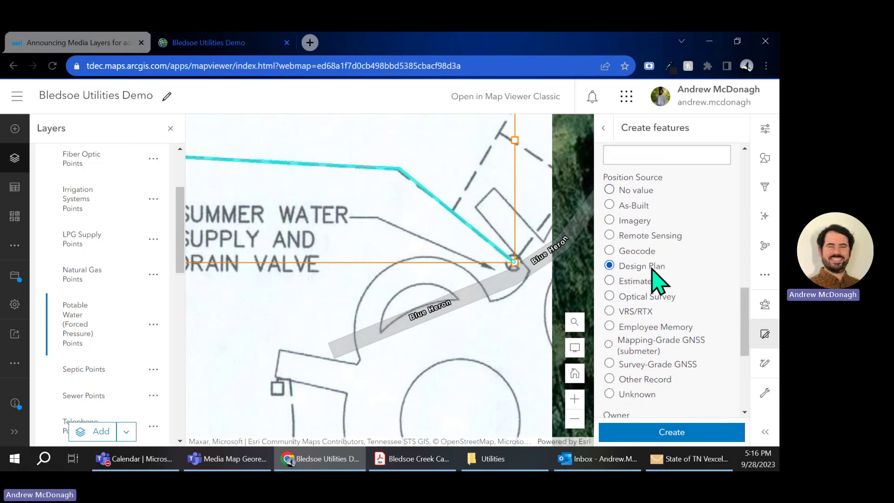
left_click_drag(746, 325, 743, 391)
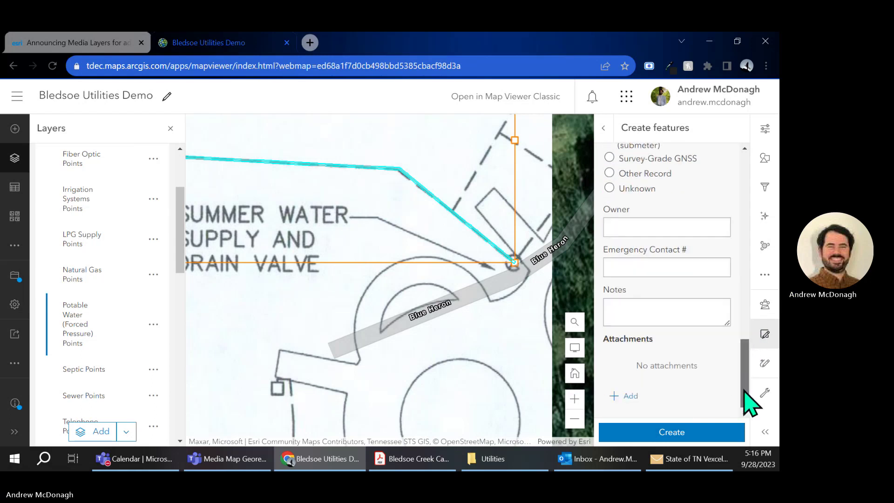
left_click(677, 433)
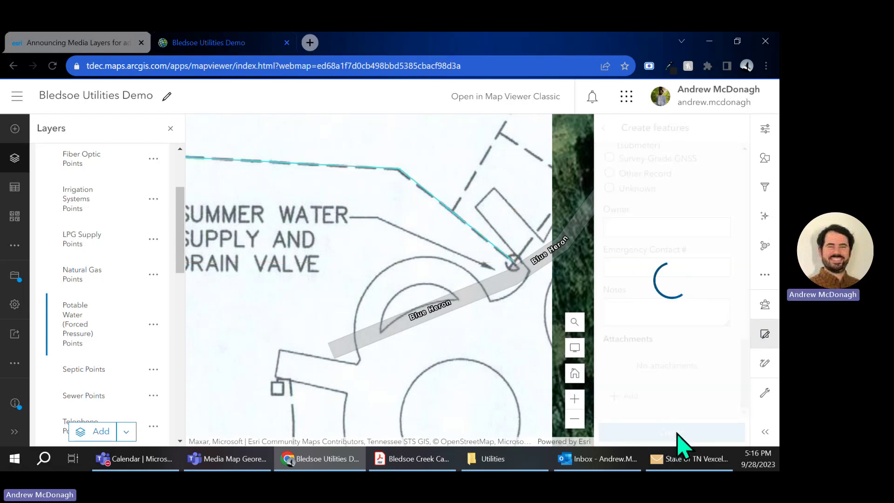
Collapse Statewide Parks Utilities and hide the Existing Water System 2007 (2) overlay to view the new features on imagery
scroll(356, 277, "down", 3)
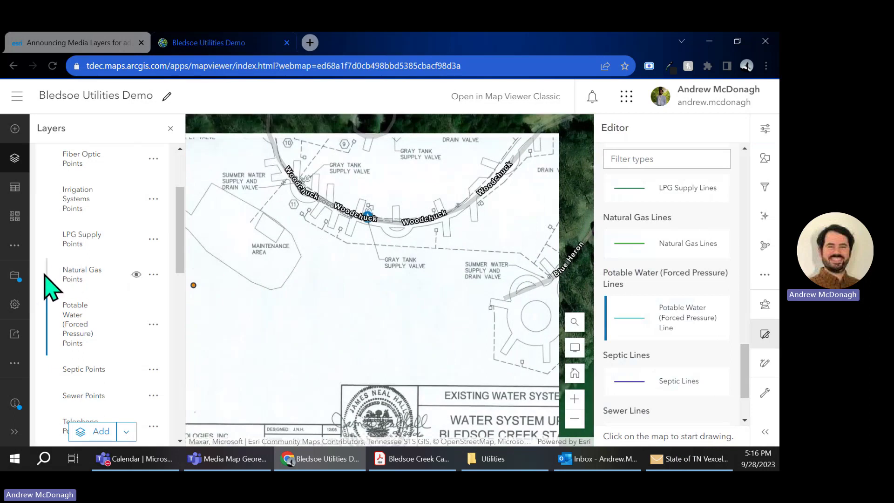
scroll(113, 192, "up", 3)
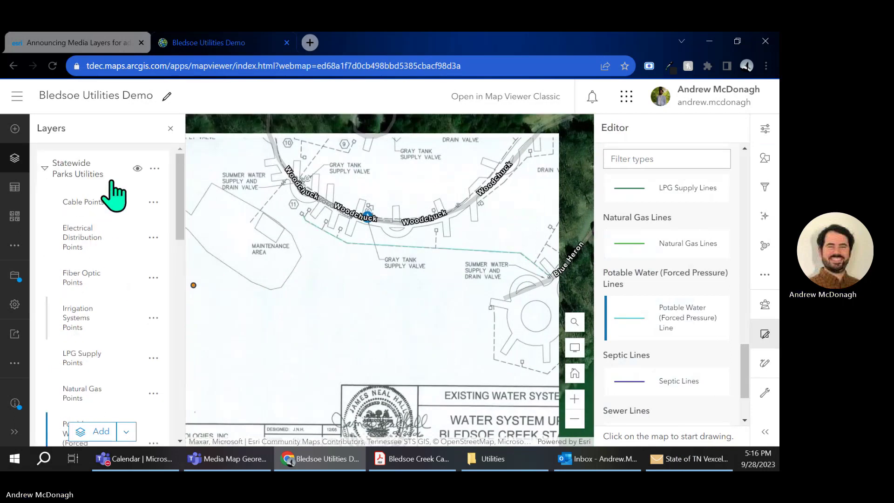
left_click(51, 170)
left_click(44, 169)
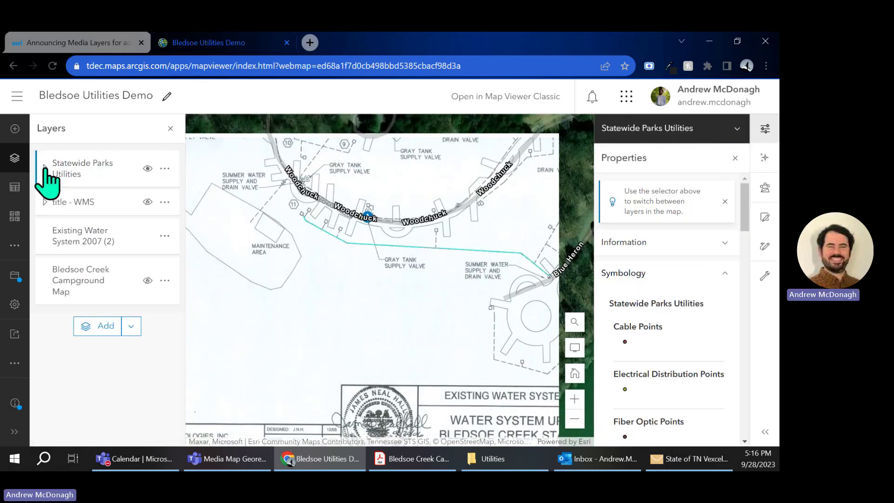
left_click(147, 236)
scroll(283, 219, "down", 1)
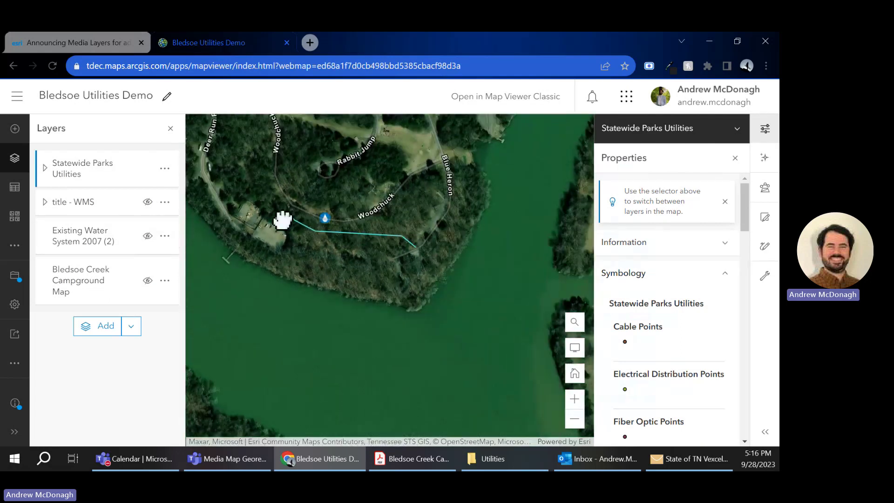
scroll(274, 187, "up", 1)
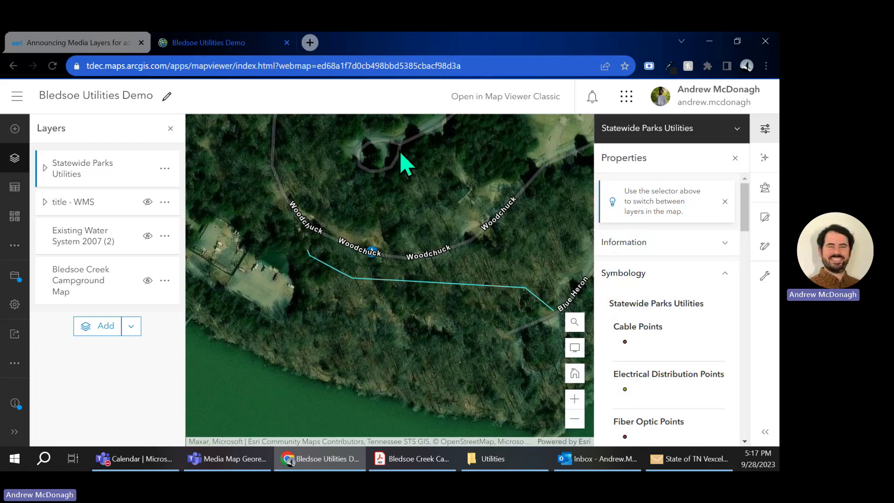
Open hub.tnstateparks.com (Smart Parks Mapping Hub) in a new browser tab
left_click(309, 42)
type("hub.tnstateparks.com")
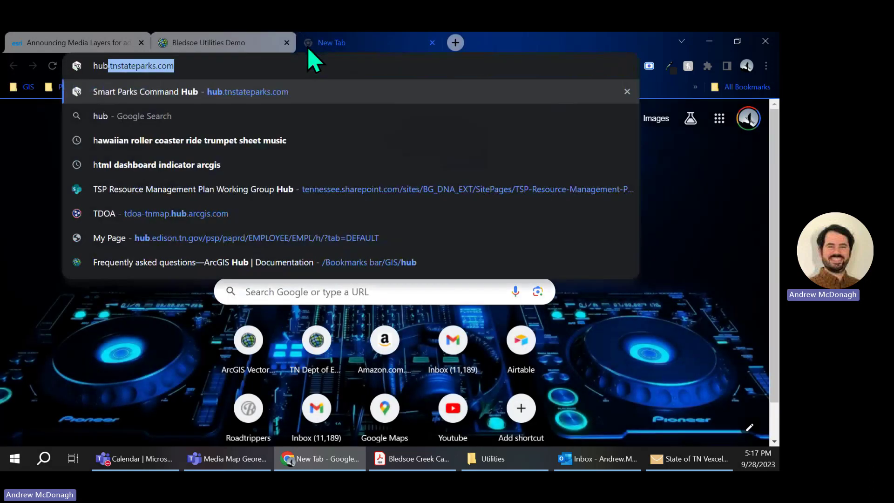
key("Return")
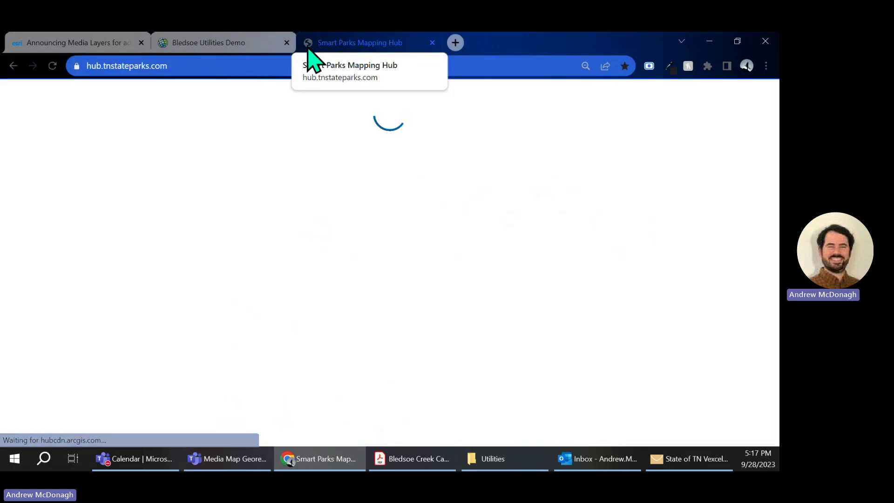
Save the Bledsoe Utilities Demo web map in Map Viewer
left_click(219, 43)
left_click(15, 275)
left_click(70, 276)
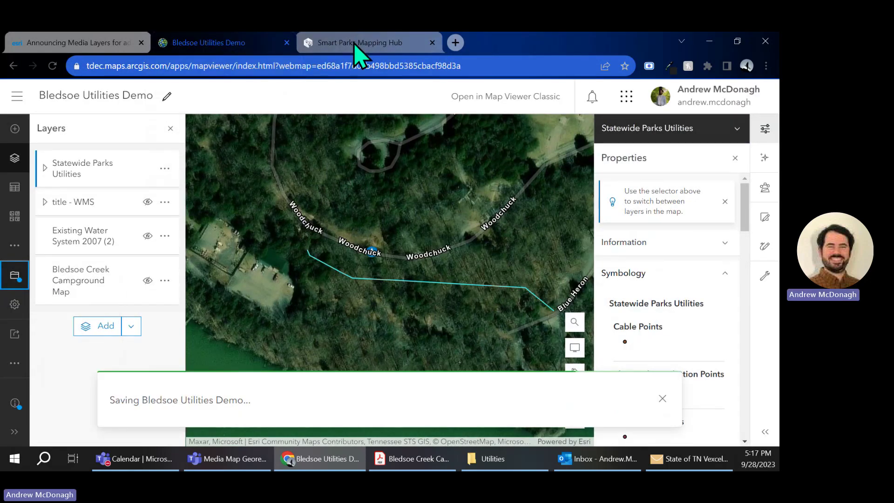
On the Smart Parks hub, launch the Smart Parks Data Viewer from Park Ops
left_click(356, 42)
left_click(400, 117)
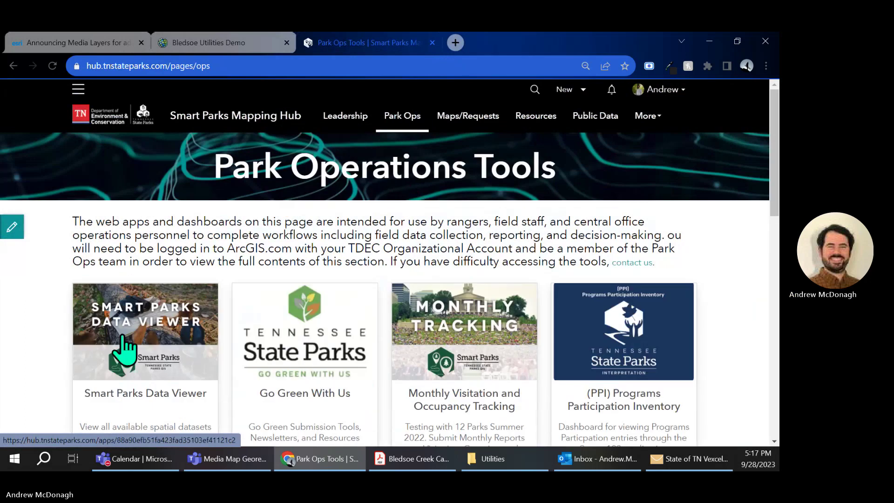
left_click(124, 346)
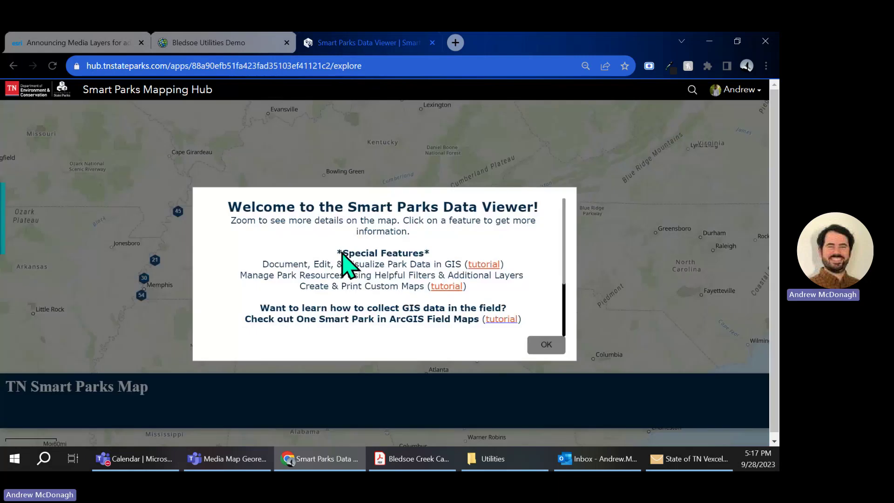
Dismiss the welcome message and zoom the map to Bledsoe Creek park east of Nashville
left_click(547, 346)
scroll(319, 249, "up", 5)
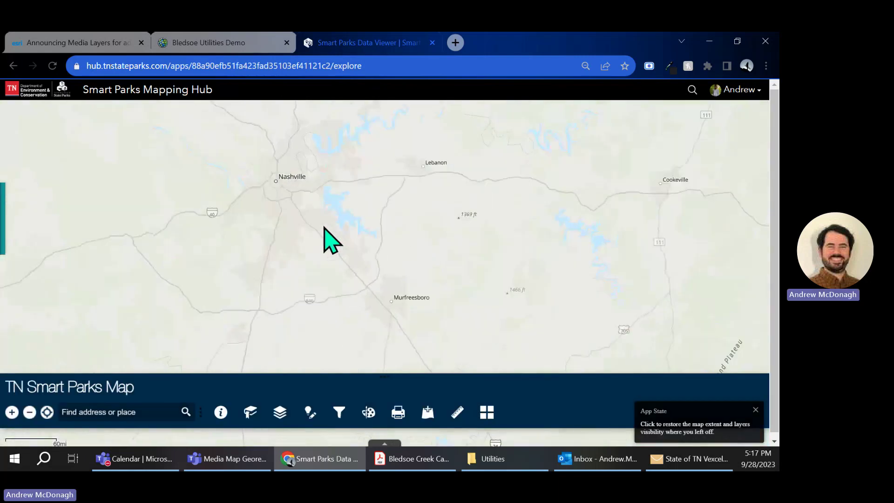
left_click_drag(367, 265, 379, 333)
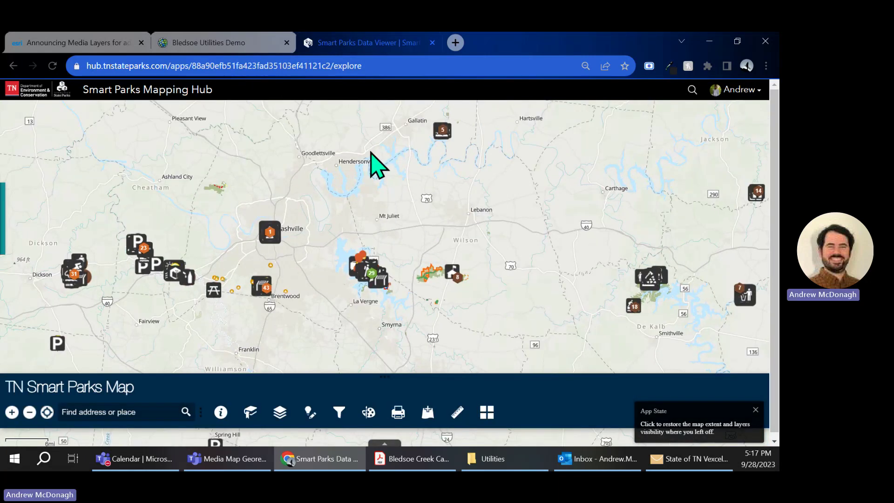
scroll(375, 163, "up", 3)
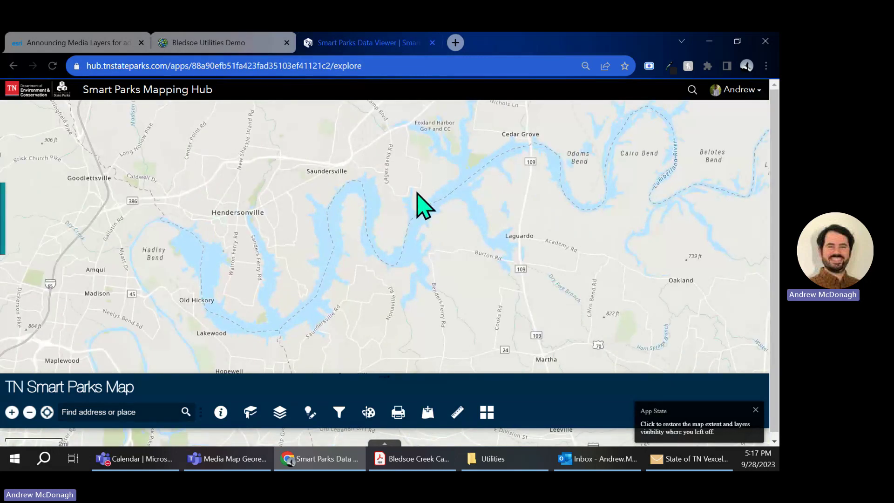
scroll(489, 166, "up", 4)
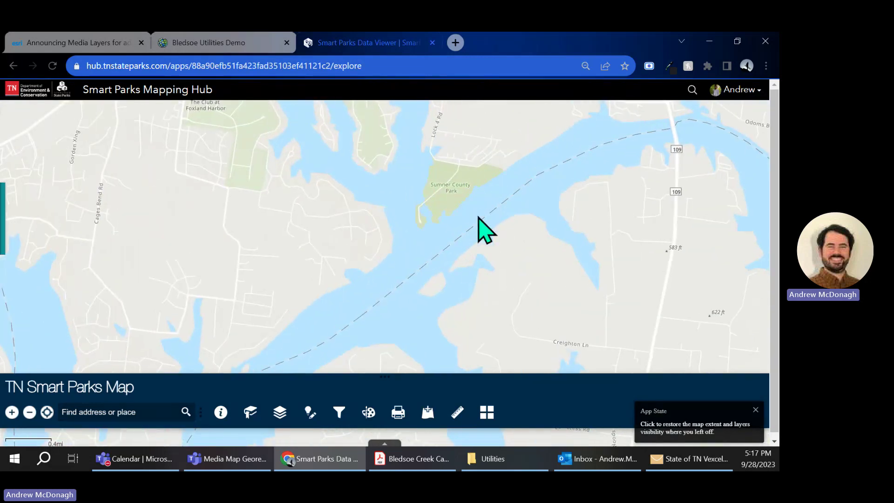
scroll(484, 231, "down", 2)
scroll(299, 313, "down", 3)
left_click_drag(299, 313, 367, 343)
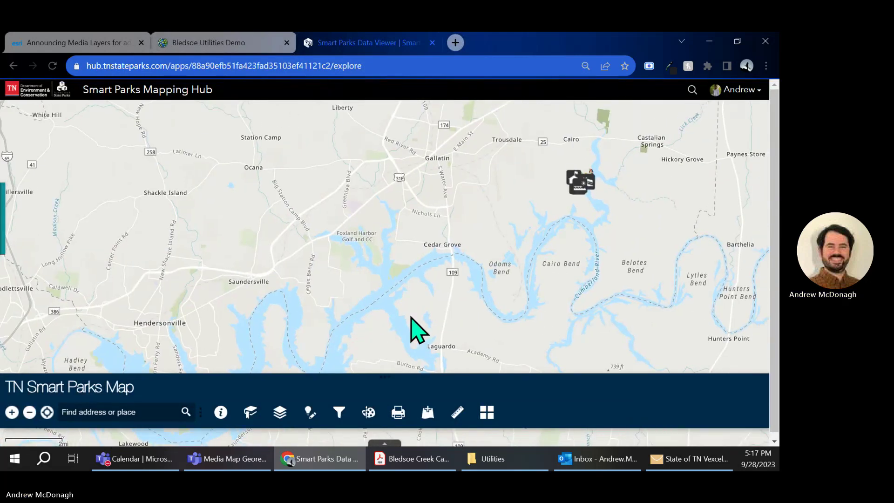
scroll(596, 183, "up", 5)
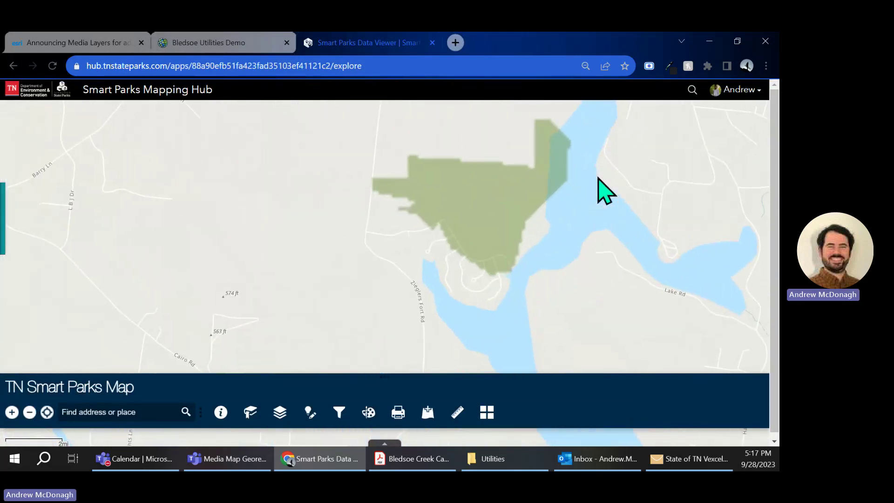
scroll(597, 182, "up", 3)
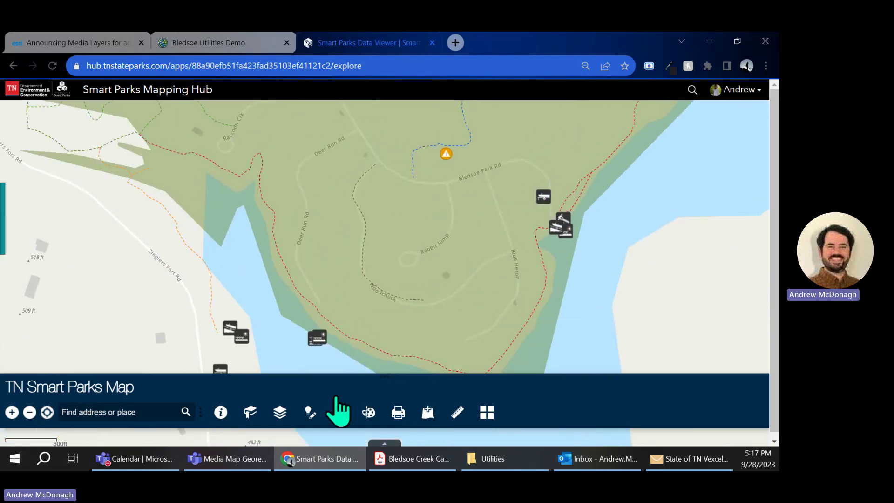
Turn on the Potable Water (Forced Pressure) Points and Lines layers in the Layer List
left_click(280, 412)
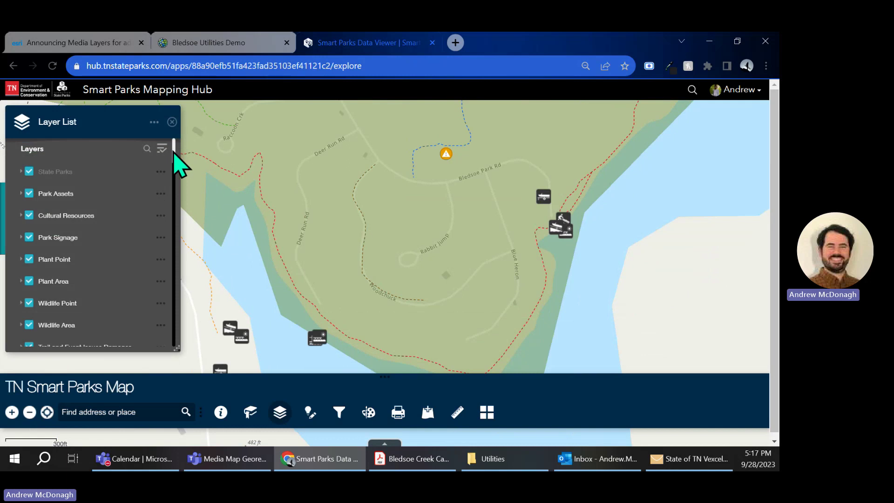
left_click_drag(175, 152, 171, 191)
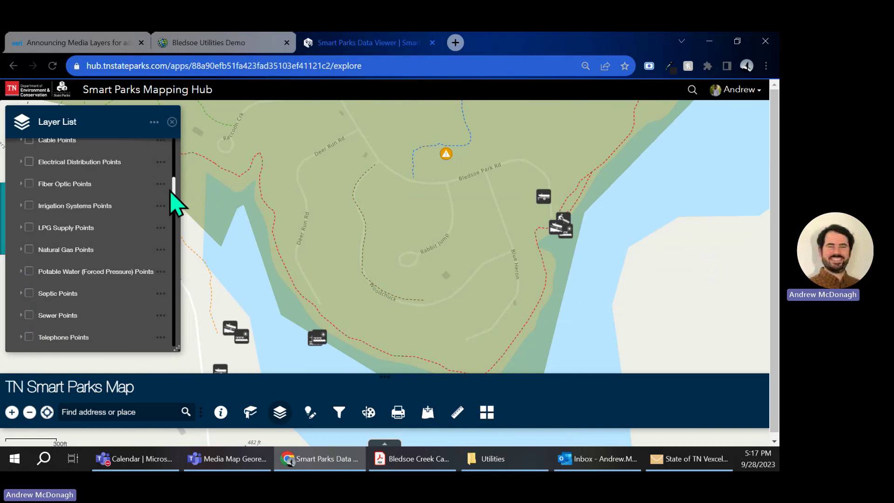
left_click(30, 272)
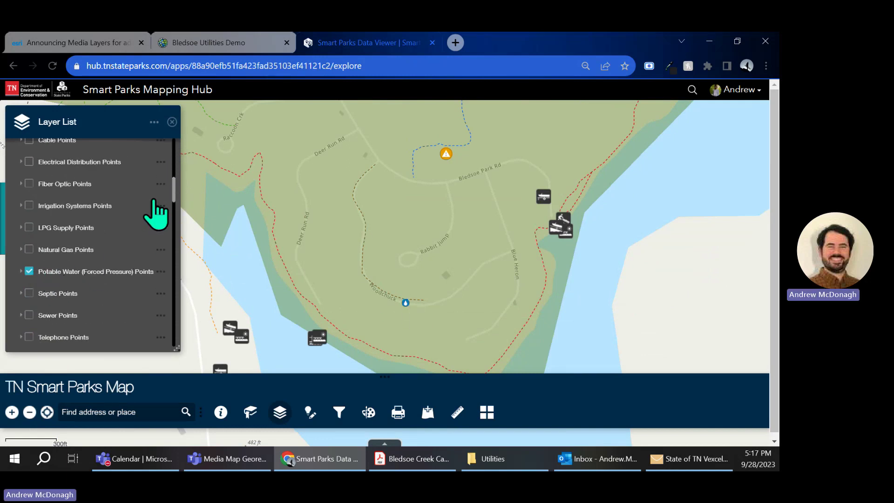
left_click_drag(175, 205, 174, 226)
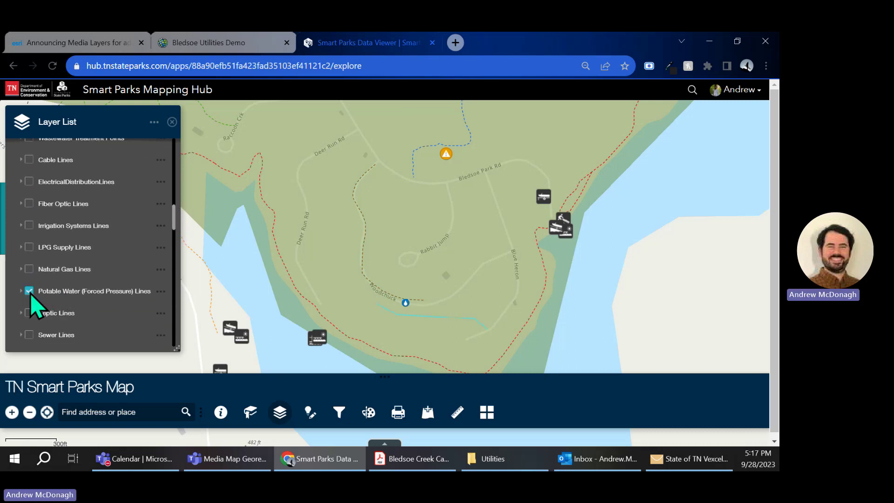
scroll(523, 342, "down", 4)
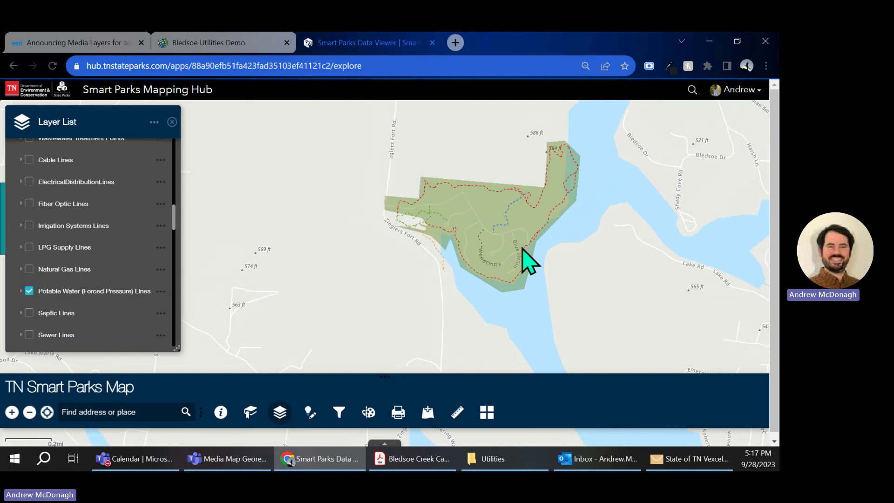
Browse the 27 Potable Water (Forced Pressure) Points records in the attribute table, then go to the blog tab
left_click(384, 443)
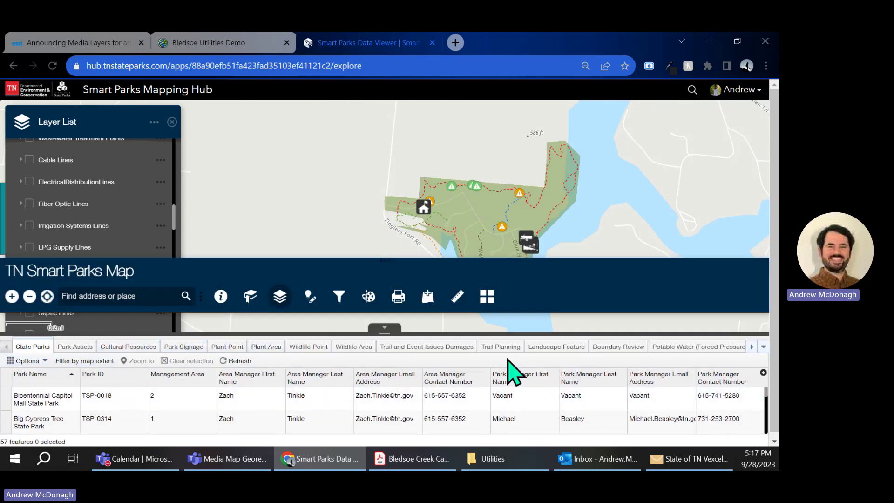
left_click(751, 346)
left_click(722, 346)
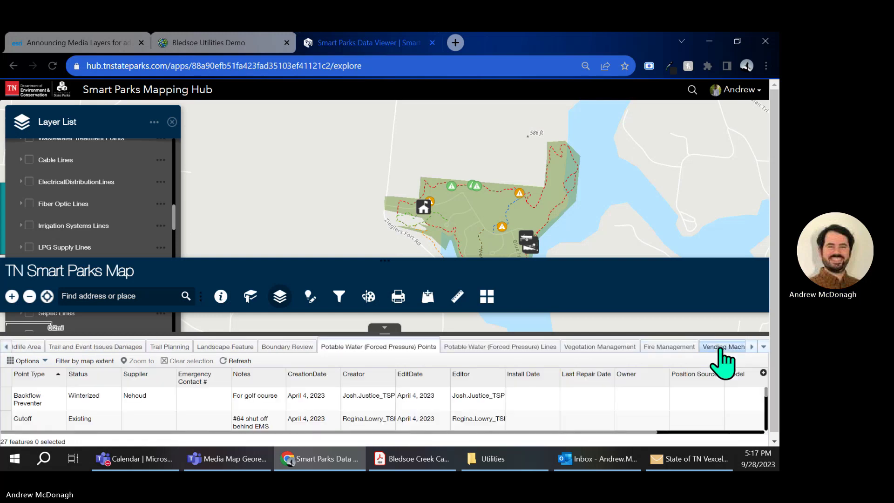
scroll(284, 426, "down", 4)
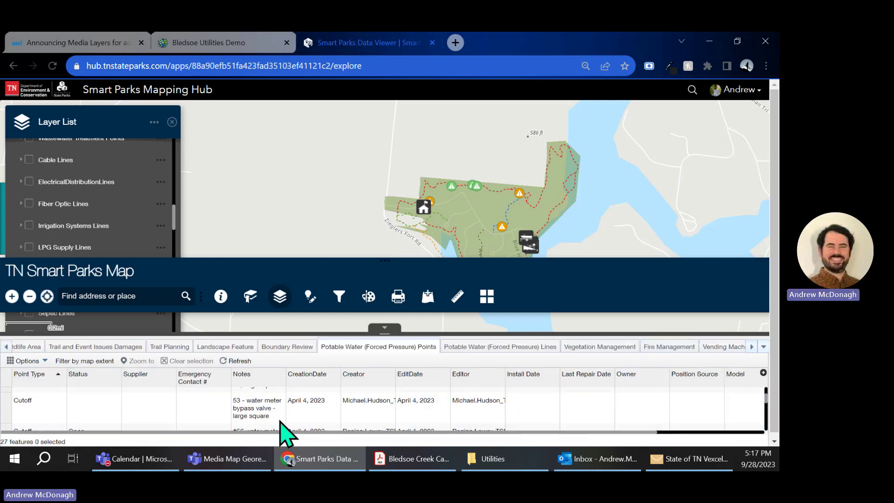
scroll(281, 422, "down", 4)
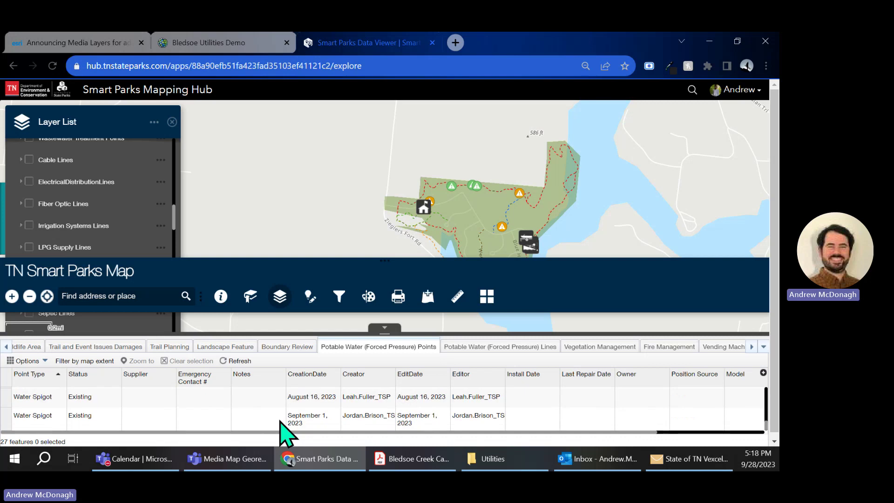
scroll(283, 421, "up", 8)
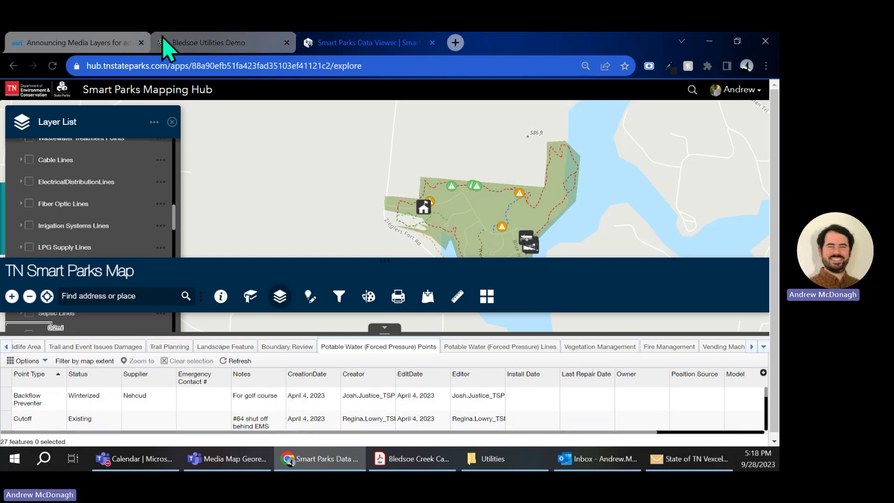
left_click(75, 42)
Scroll the Announcing Media Layers article to the top and return to the Bledsoe Utilities Demo map
scroll(442, 317, "up", 6)
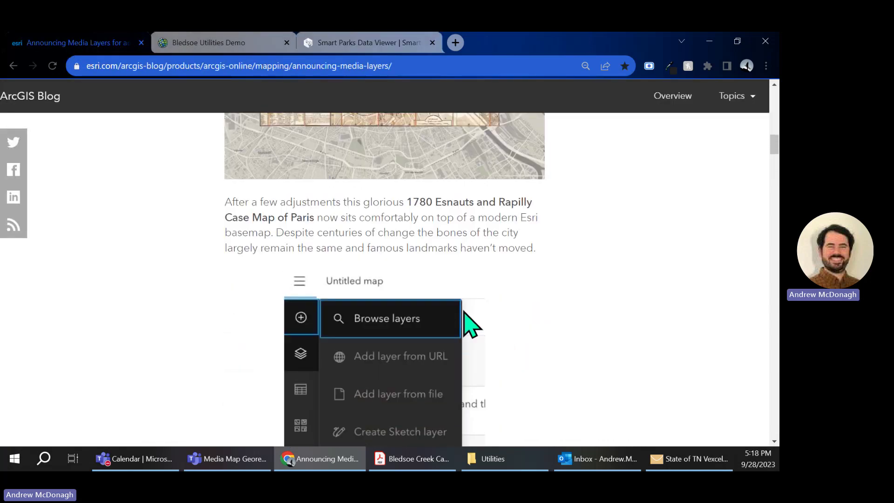
scroll(500, 305, "up", 10)
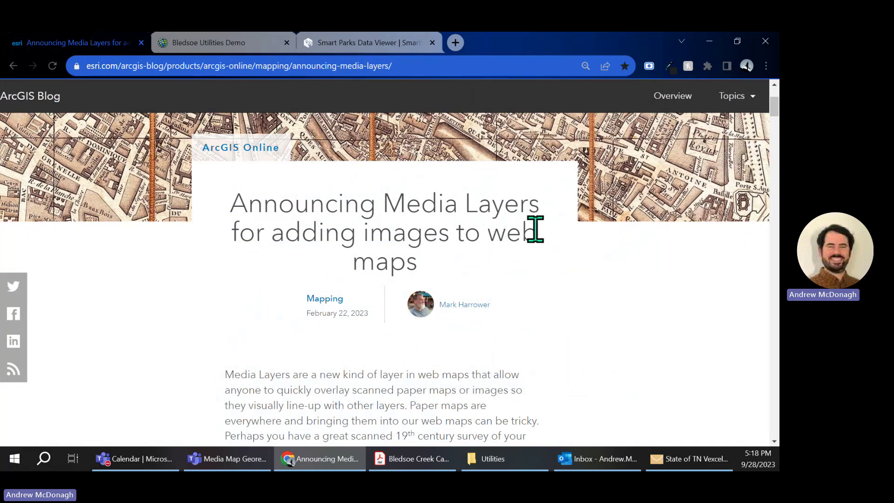
left_click(249, 42)
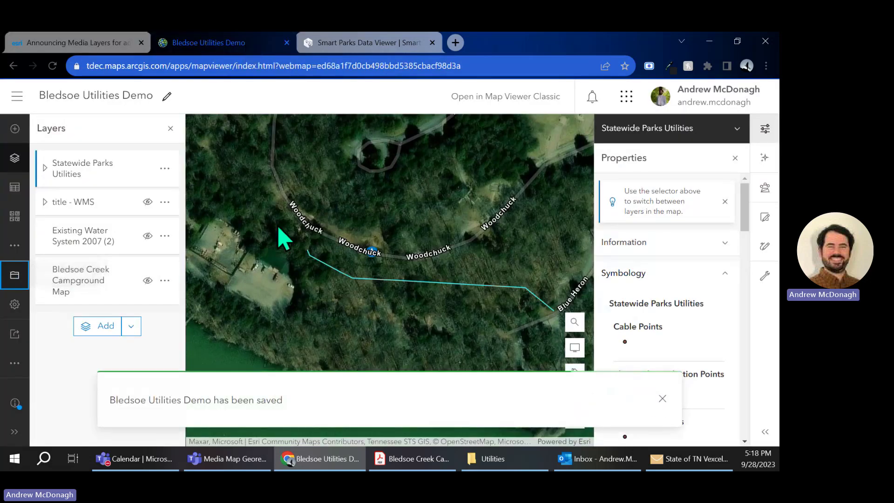